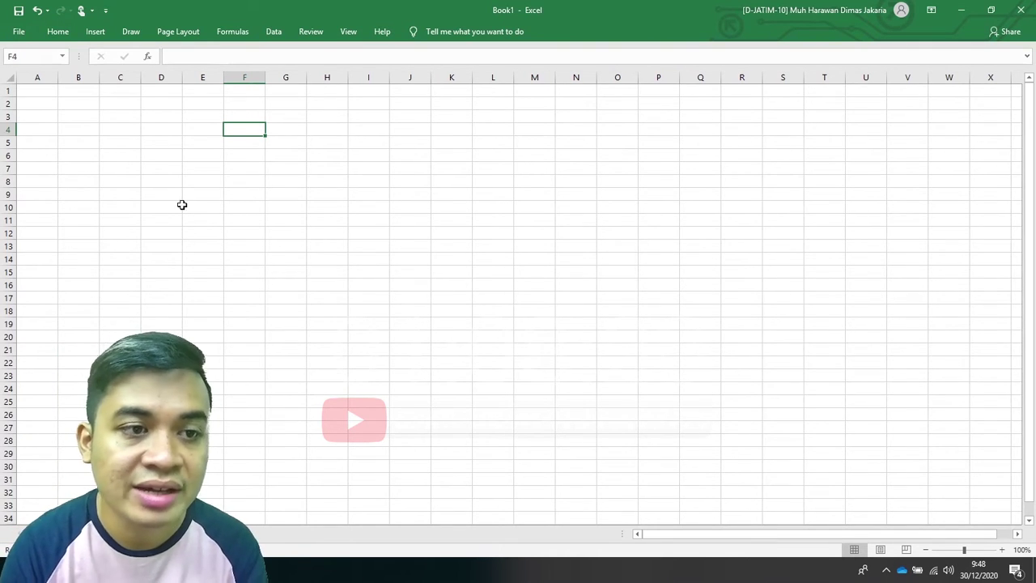
Narrow column A to a slim margin, a little over half the default column width
{"action": "left_click", "coordinate": [123, 113]}
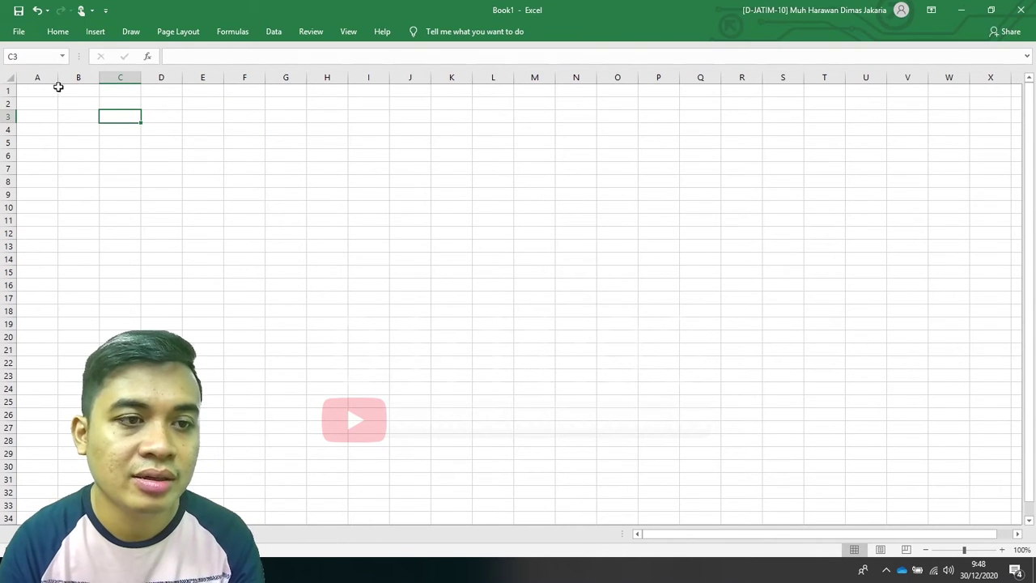
{"action": "left_click_drag", "start_coordinate": [57, 78], "coordinate": [145, 94]}
{"action": "left_click", "coordinate": [96, 92]}
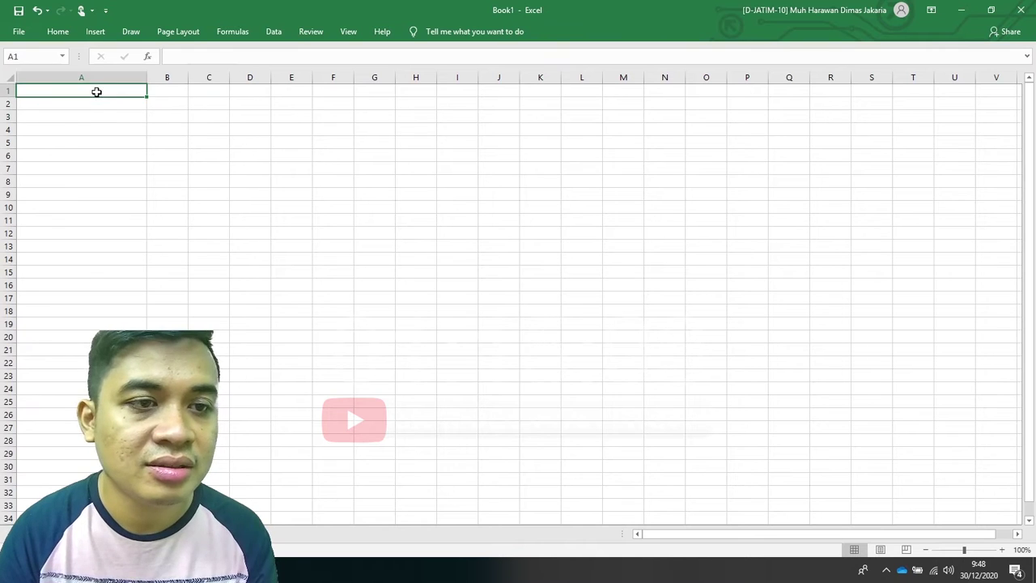
{"action": "left_click_drag", "start_coordinate": [144, 76], "coordinate": [40, 86]}
Fill the entire worksheet with the darkest gray shade of the white theme color
{"action": "left_click", "coordinate": [11, 77]}
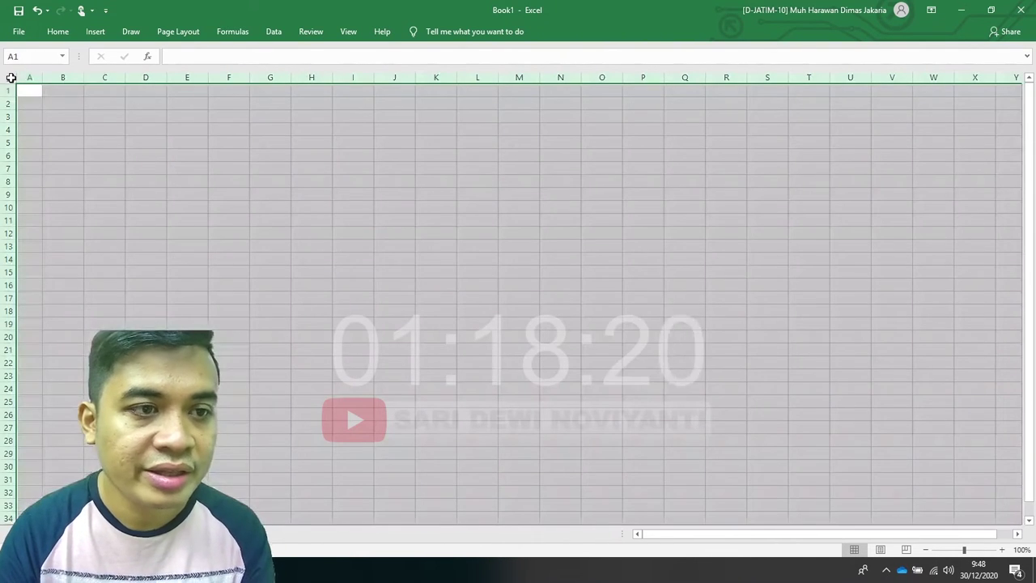
{"action": "left_click", "coordinate": [68, 36]}
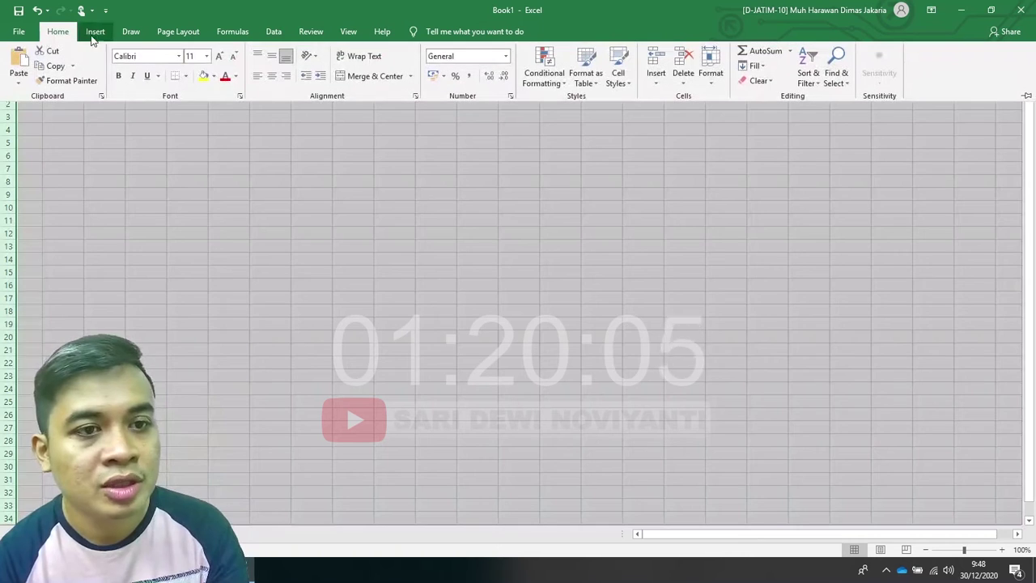
{"action": "left_click", "coordinate": [214, 77]}
{"action": "left_click", "coordinate": [203, 150]}
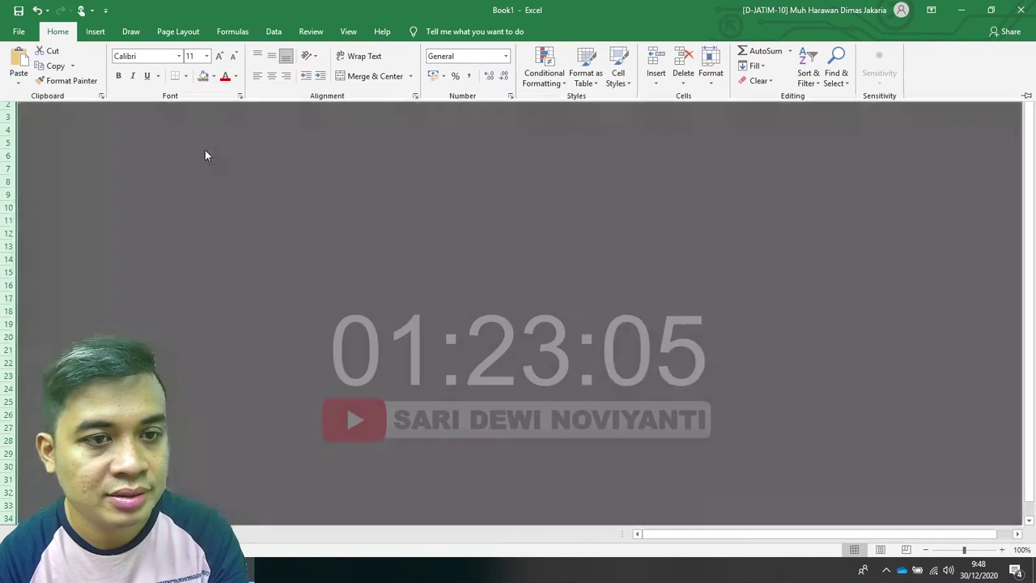
{"action": "left_click", "coordinate": [130, 141]}
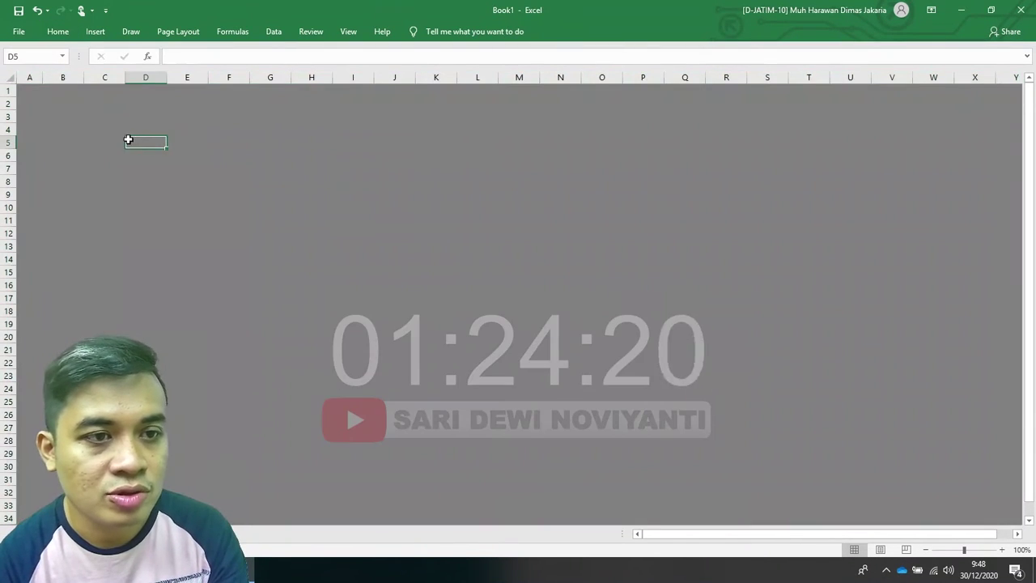
Remove the fill from cells C3:D3 by setting them to No Fill
{"action": "left_click", "coordinate": [92, 119]}
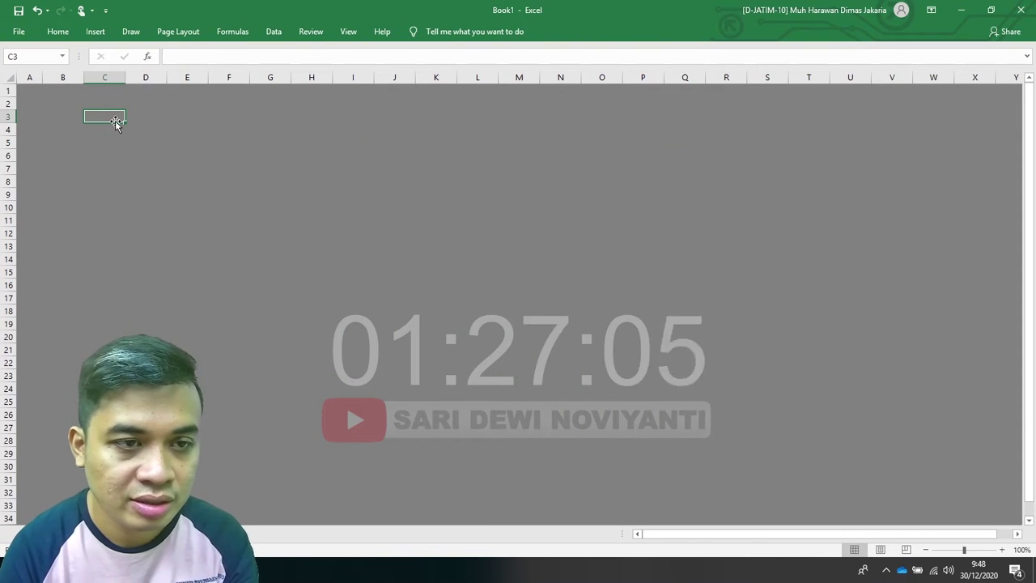
{"action": "left_click_drag", "start_coordinate": [107, 113], "coordinate": [142, 130]}
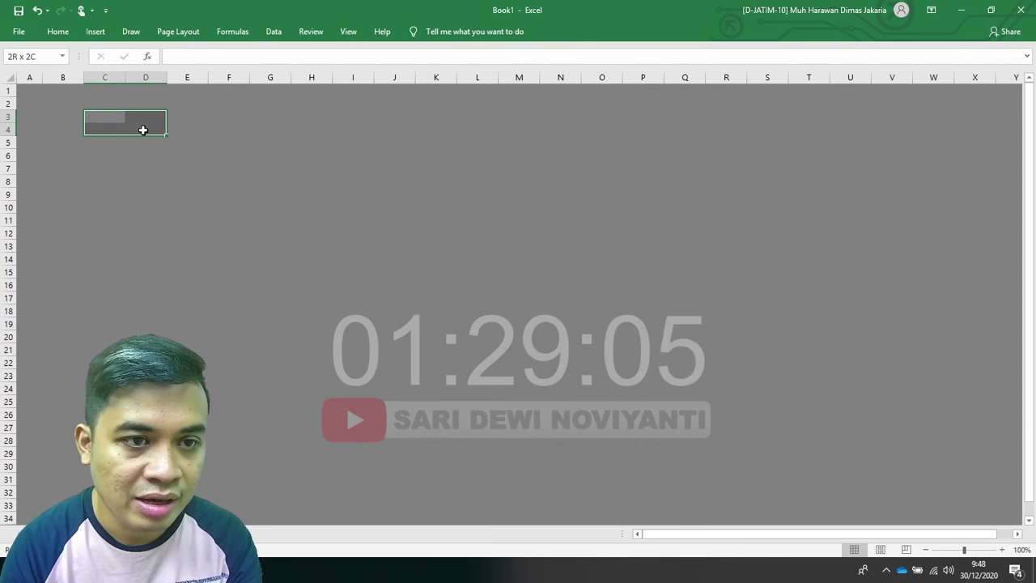
{"action": "left_click_drag", "start_coordinate": [99, 115], "coordinate": [140, 119]}
{"action": "left_click", "coordinate": [55, 33]}
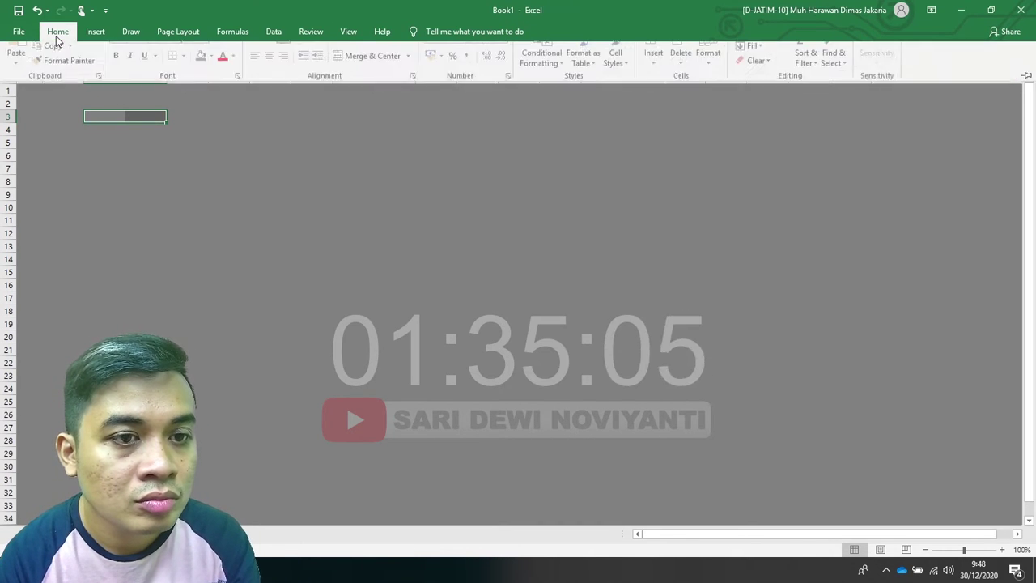
{"action": "left_click", "coordinate": [214, 75]}
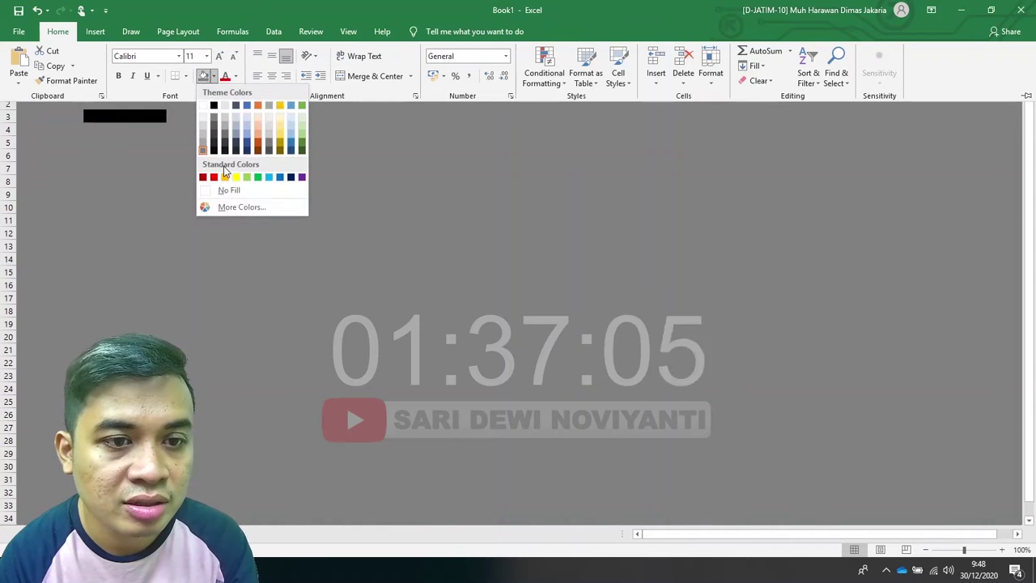
{"action": "left_click", "coordinate": [225, 192]}
Enter the label "Masukkan angka" in cell C3
{"action": "left_click", "coordinate": [108, 116]}
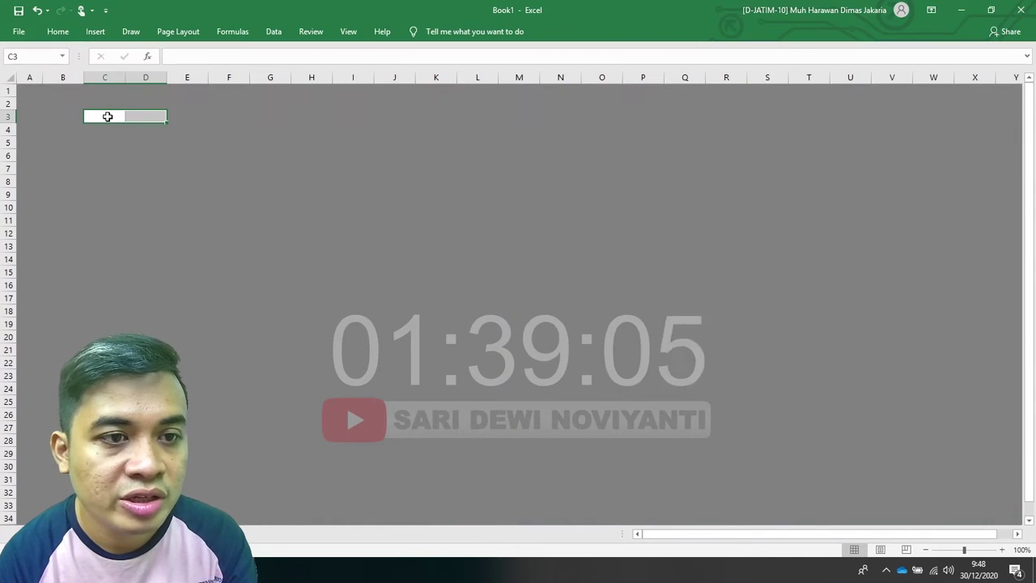
{"action": "type", "text": "M"}
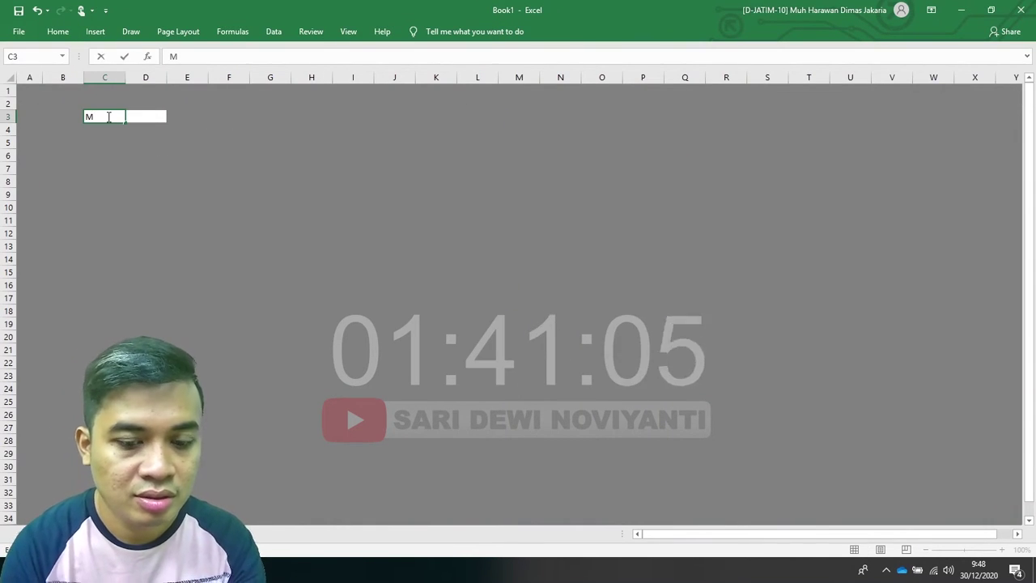
{"action": "type", "text": "asukka"}
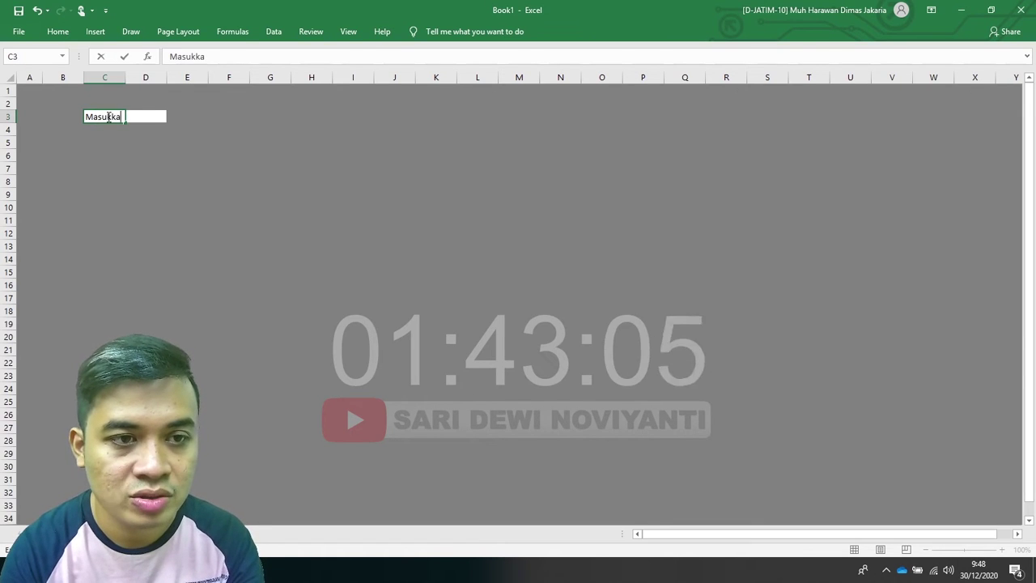
{"action": "type", "text": "n angka"}
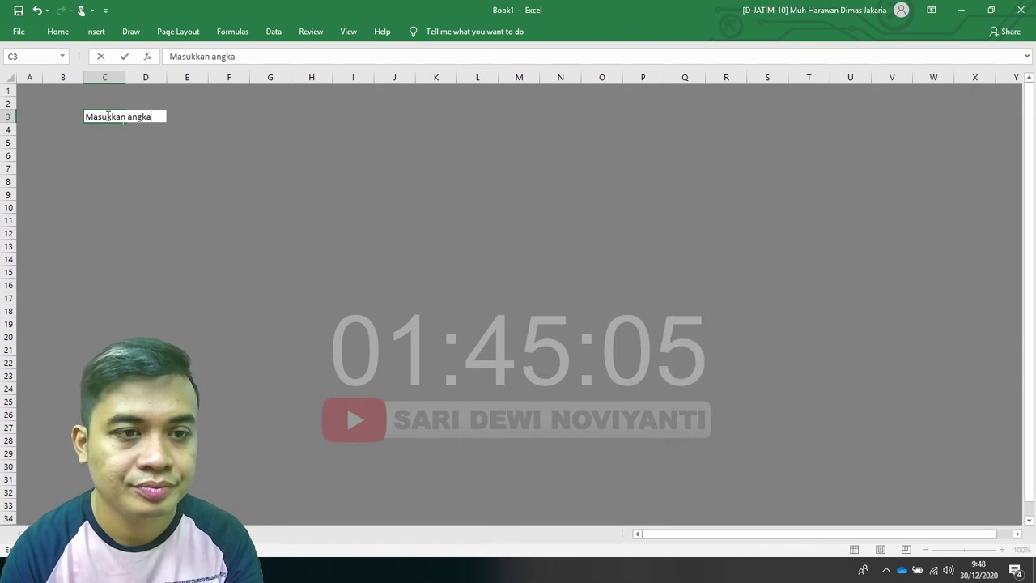
{"action": "left_click", "coordinate": [139, 143]}
Auto-fit column C to its label and widen column D slightly
{"action": "double_click", "coordinate": [126, 77]}
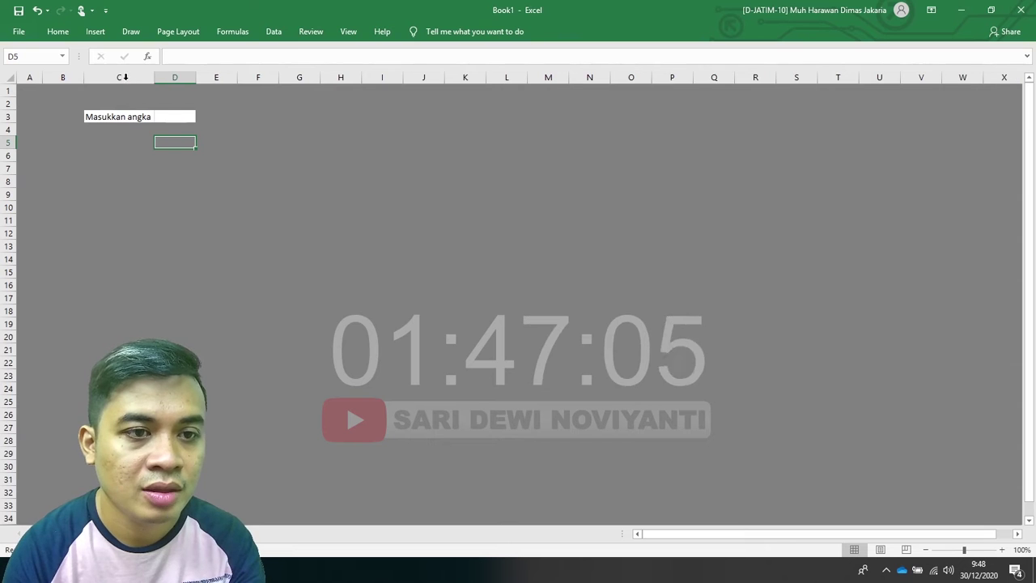
{"action": "left_click_drag", "start_coordinate": [194, 76], "coordinate": [209, 79]}
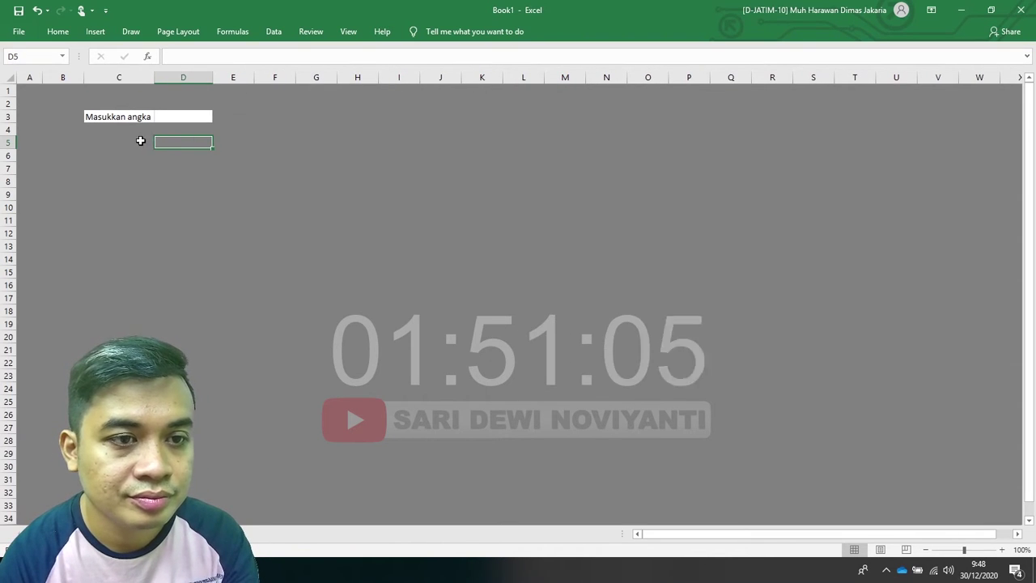
{"action": "left_click", "coordinate": [141, 140]}
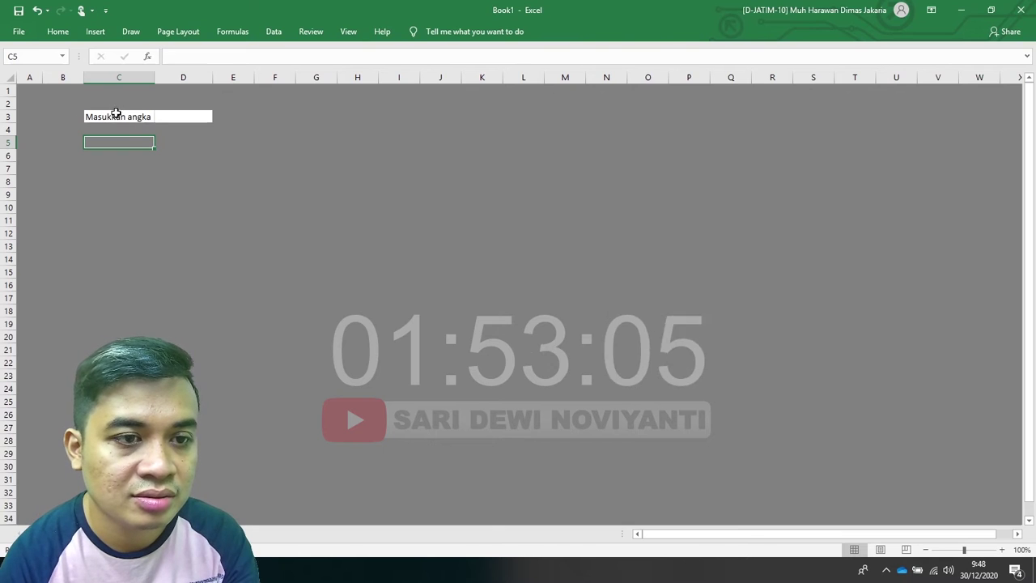
Set the font size of C3:D3 to 20 and widen column C so the label fits inside its cell
{"action": "left_click_drag", "start_coordinate": [107, 115], "coordinate": [164, 119]}
{"action": "left_click", "coordinate": [57, 31]}
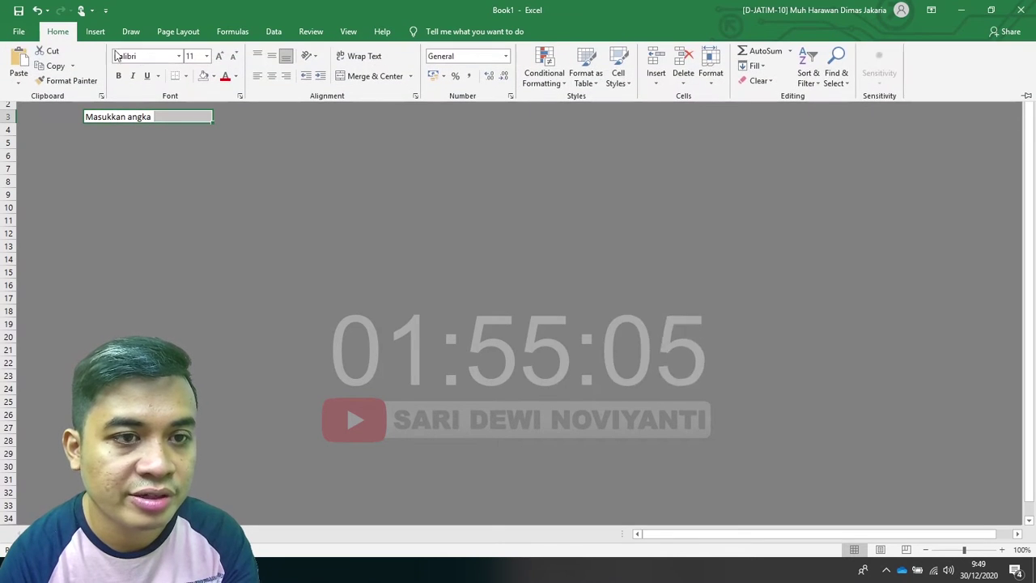
{"action": "left_click", "coordinate": [207, 56]}
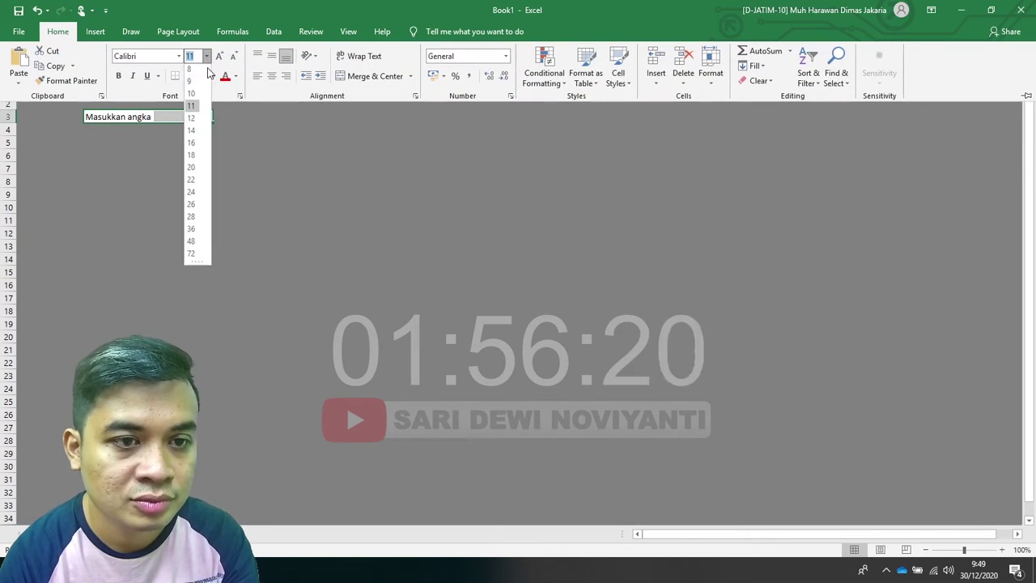
{"action": "left_click", "coordinate": [195, 170]}
{"action": "left_click", "coordinate": [202, 142]}
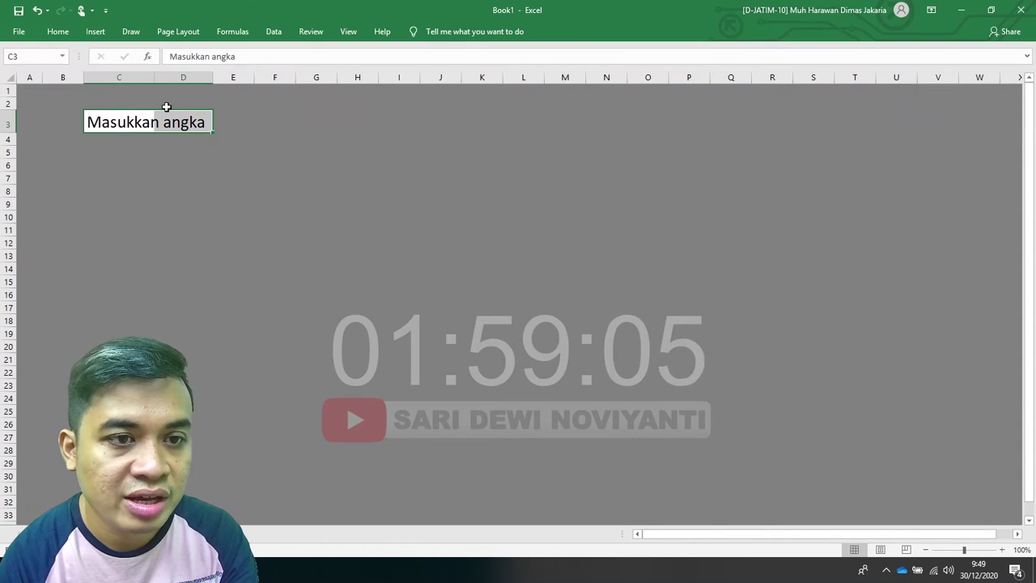
{"action": "left_click", "coordinate": [166, 114]}
{"action": "left_click_drag", "start_coordinate": [155, 81], "coordinate": [215, 81]}
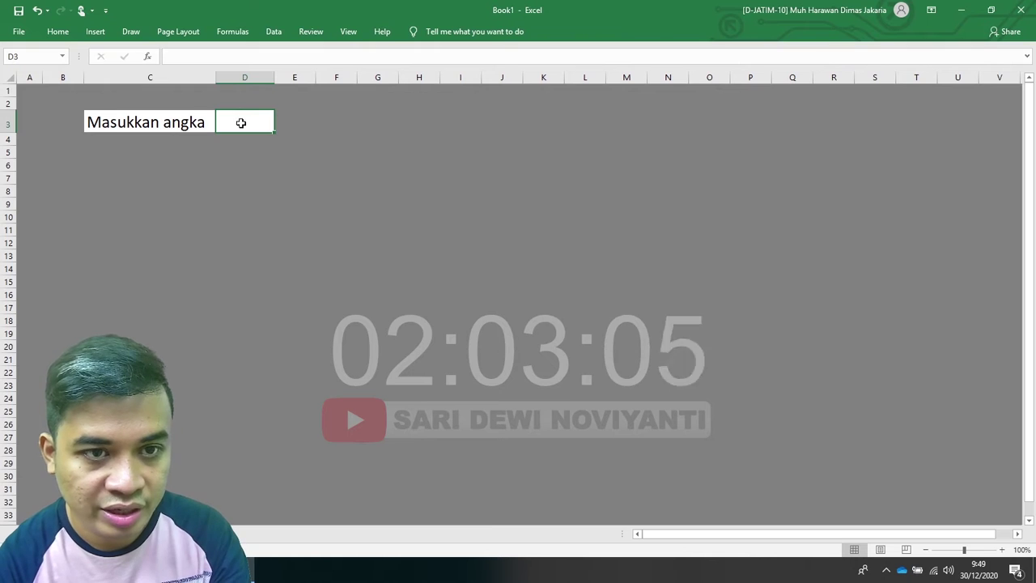
Fill the "Masukkan angka" label cell C3 with the lightest gold theme color
{"action": "left_click", "coordinate": [167, 123]}
{"action": "left_click", "coordinate": [58, 32]}
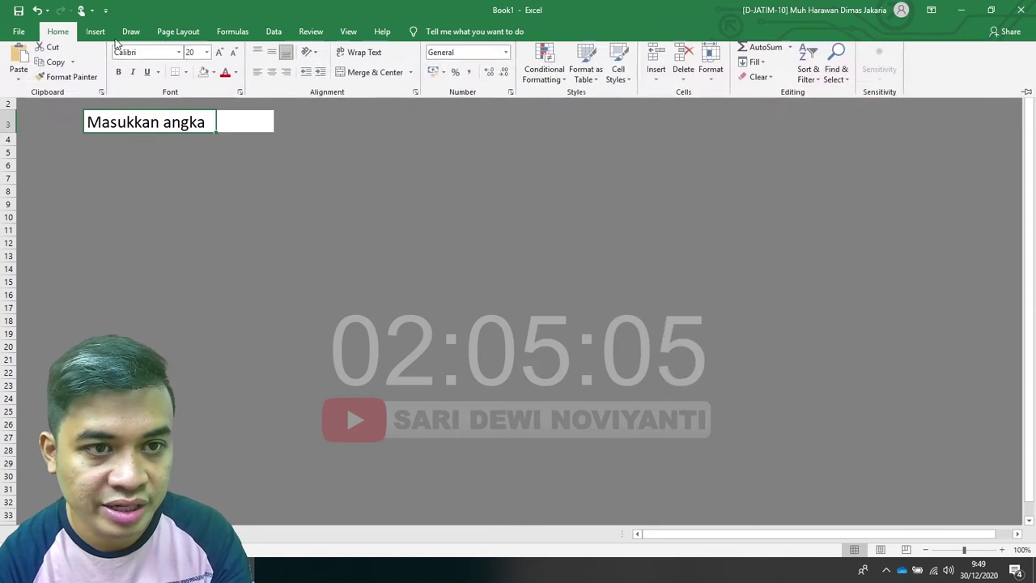
{"action": "left_click", "coordinate": [213, 77]}
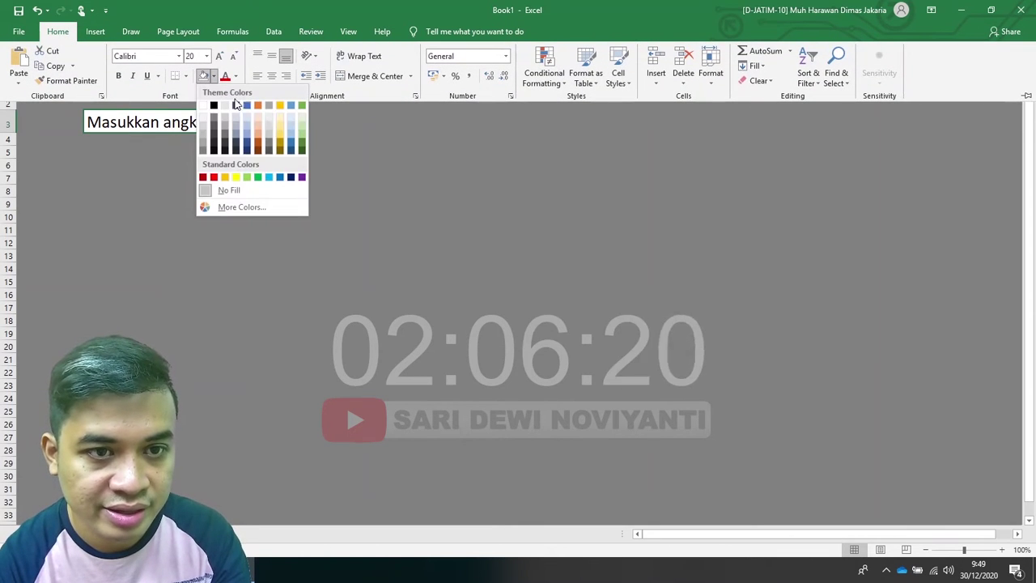
{"action": "left_click", "coordinate": [280, 116]}
{"action": "left_click", "coordinate": [256, 124]}
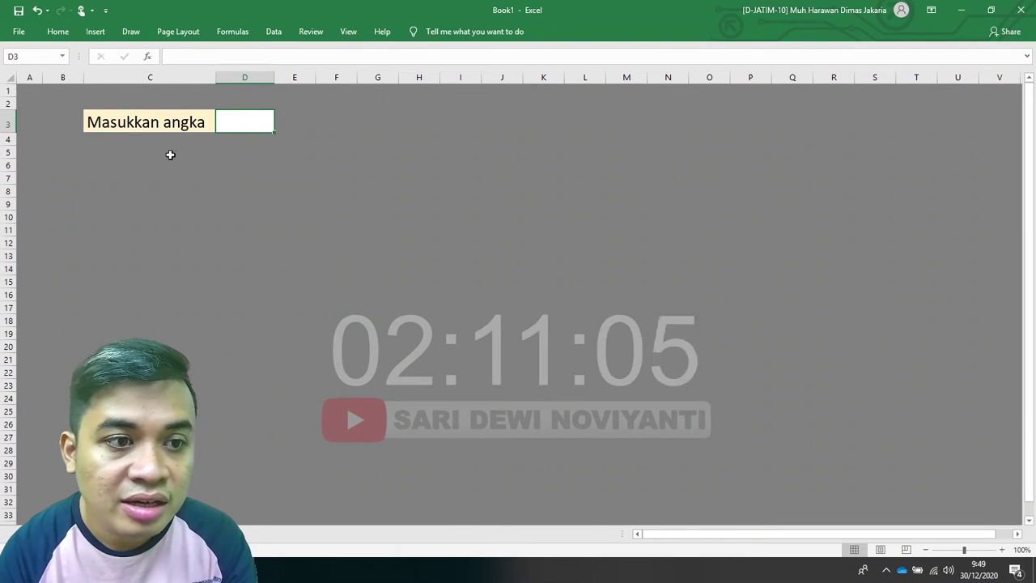
Merge and center cells C5:D5 and set the merged cell to No Fill
{"action": "left_click_drag", "start_coordinate": [114, 158], "coordinate": [240, 150]}
{"action": "left_click", "coordinate": [59, 33]}
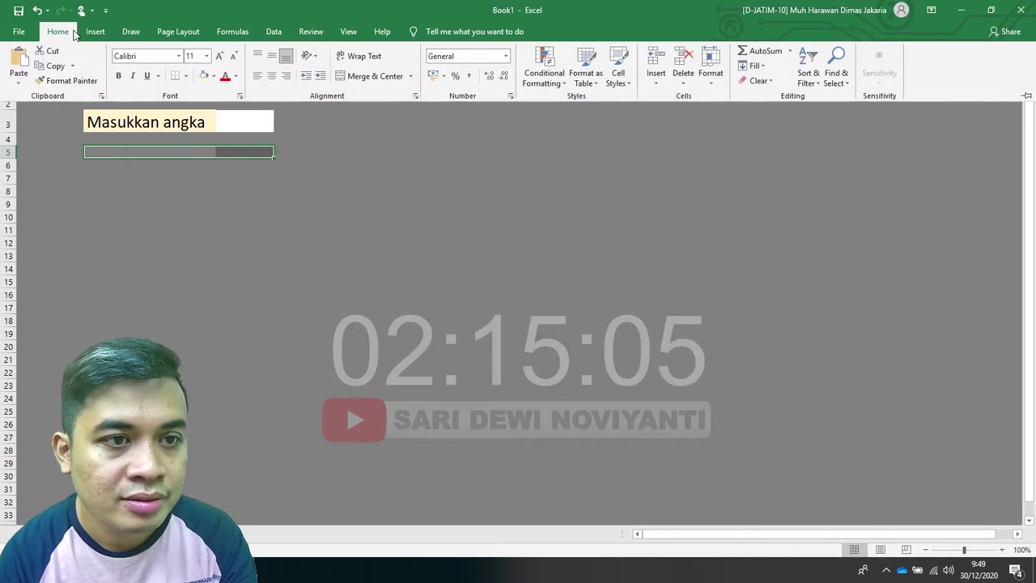
{"action": "left_click", "coordinate": [359, 76]}
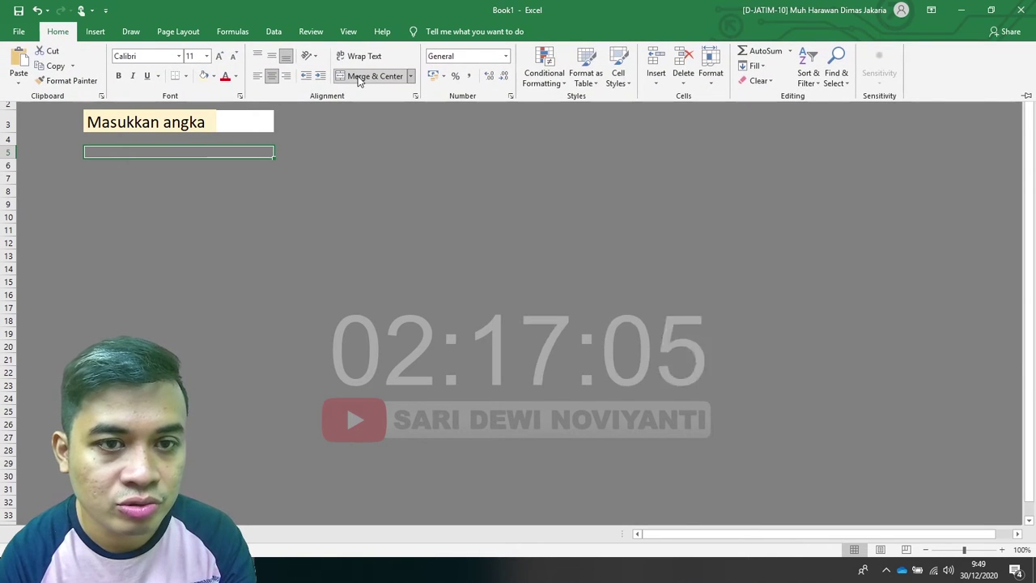
{"action": "left_click", "coordinate": [213, 76]}
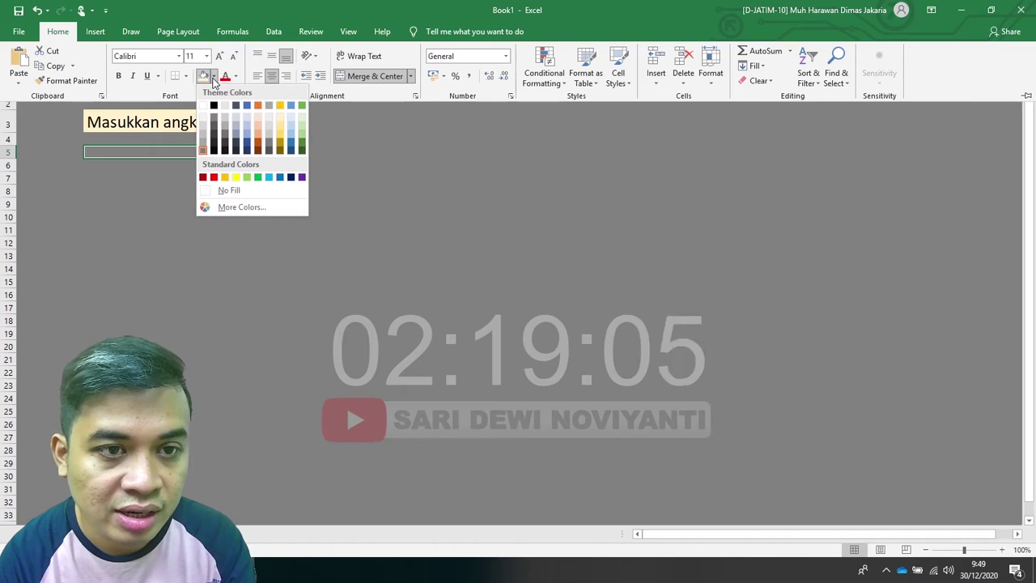
{"action": "left_click", "coordinate": [203, 114]}
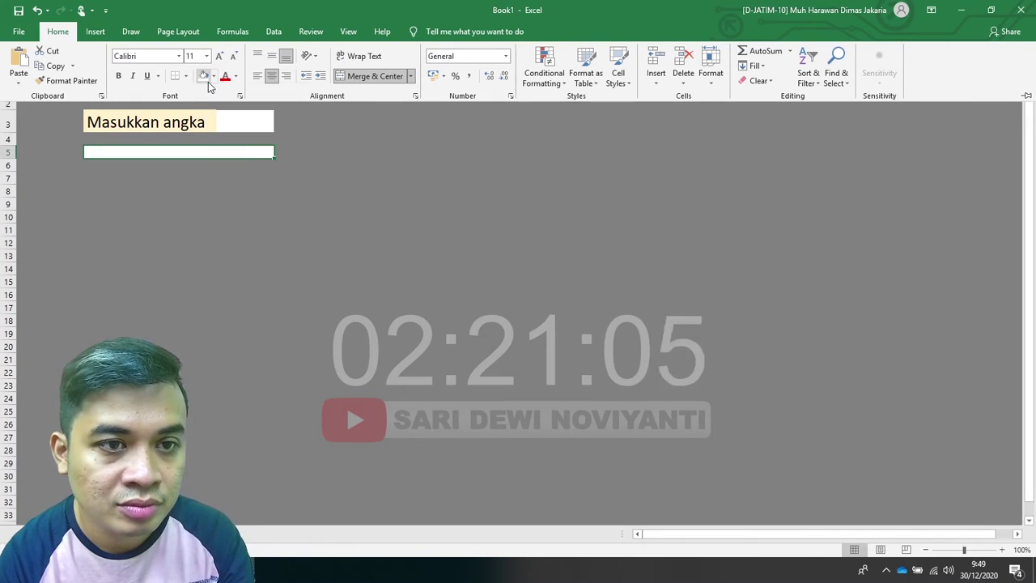
{"action": "left_click", "coordinate": [214, 76]}
{"action": "left_click", "coordinate": [221, 188]}
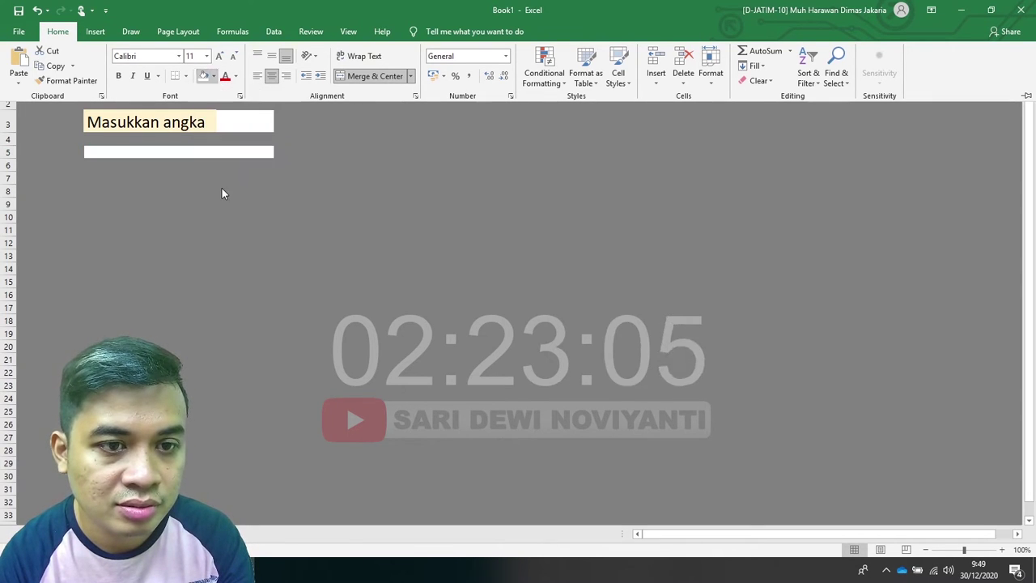
Set the font size of the merged cell in row 5 to 20
{"action": "left_click", "coordinate": [206, 56]}
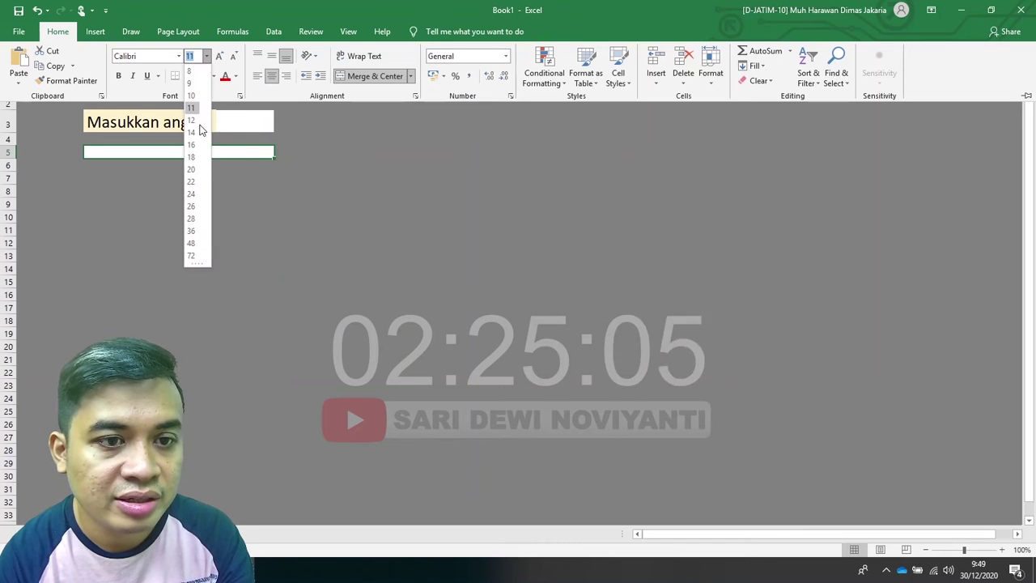
{"action": "left_click", "coordinate": [192, 170]}
{"action": "key", "text": "ctrl+F1"}
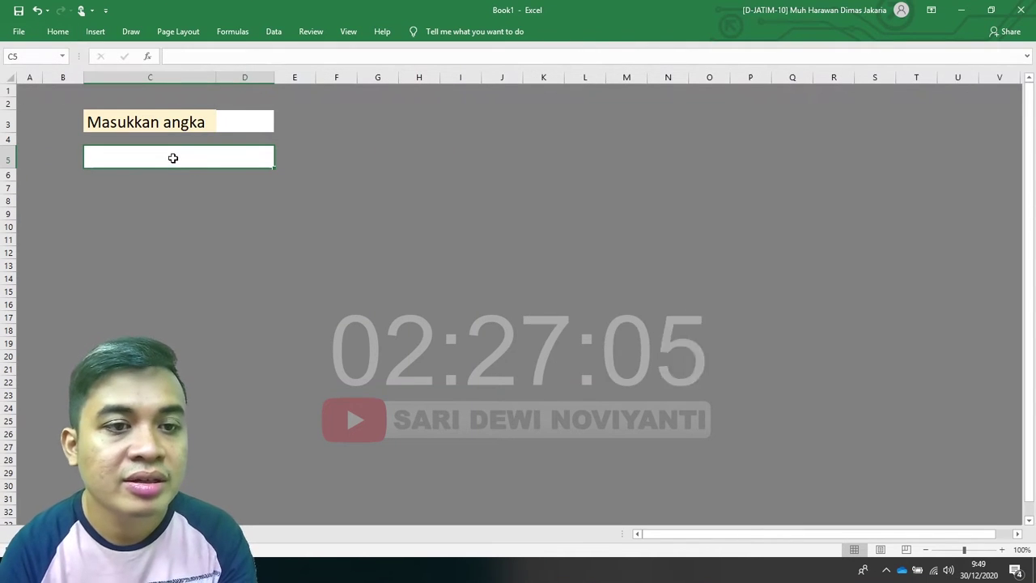
Undo a trial height increase of row 5, and widen columns C and D instead to enlarge the form
{"action": "left_click_drag", "start_coordinate": [10, 170], "coordinate": [10, 203]}
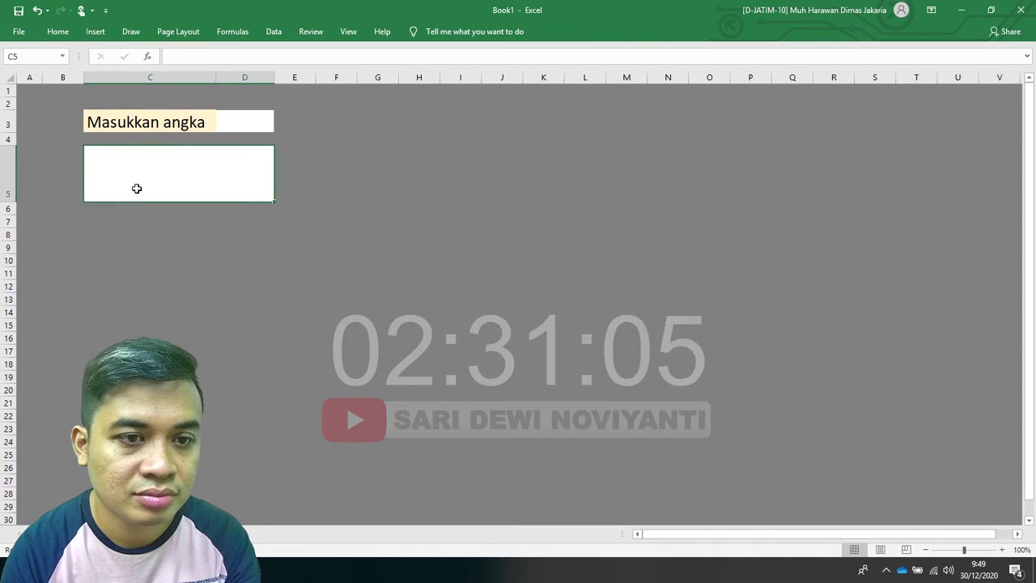
{"action": "key", "text": "ctrl+z"}
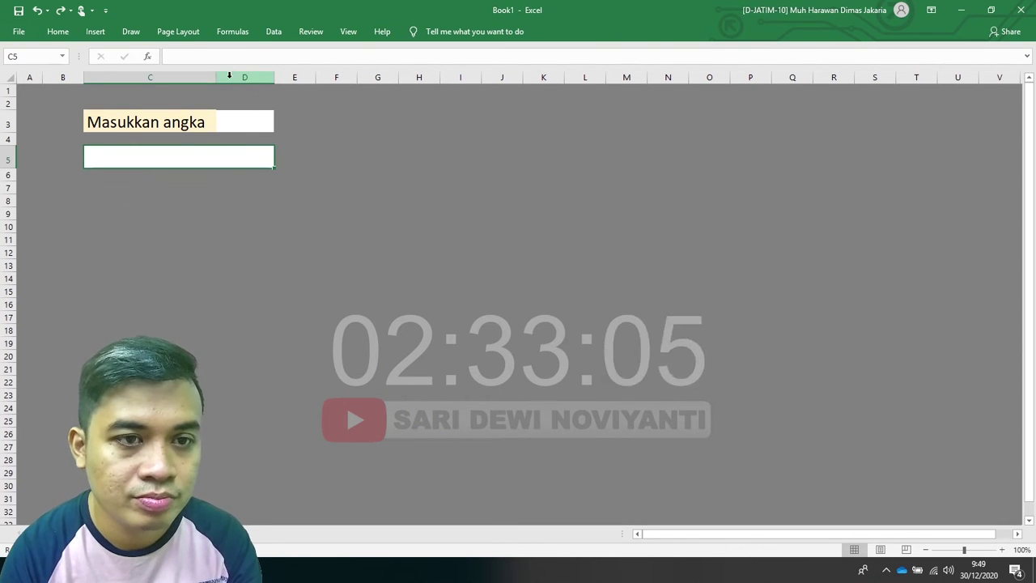
{"action": "left_click_drag", "start_coordinate": [213, 78], "coordinate": [289, 99]}
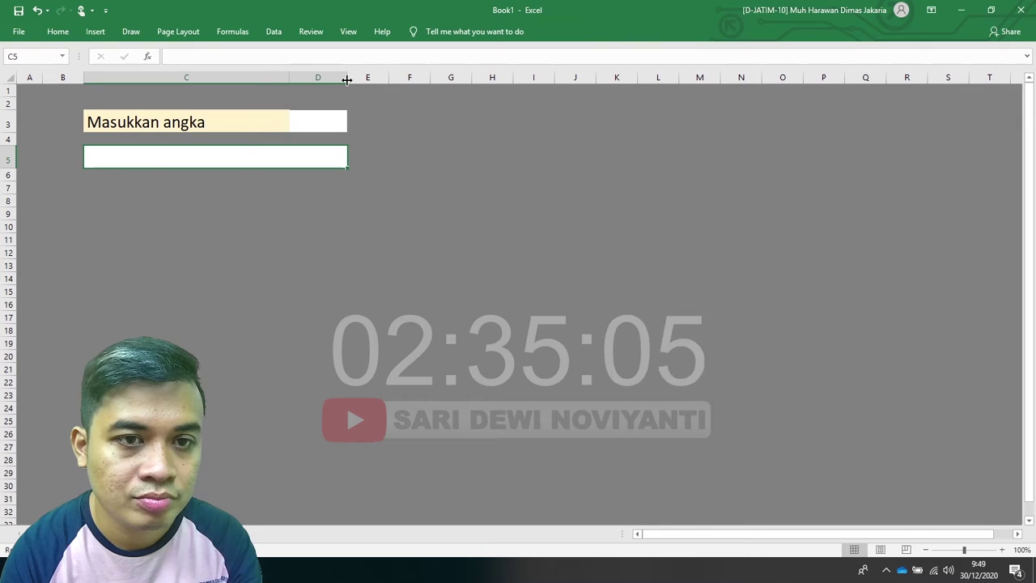
{"action": "left_click_drag", "start_coordinate": [348, 79], "coordinate": [376, 79]}
{"action": "left_click", "coordinate": [170, 184]}
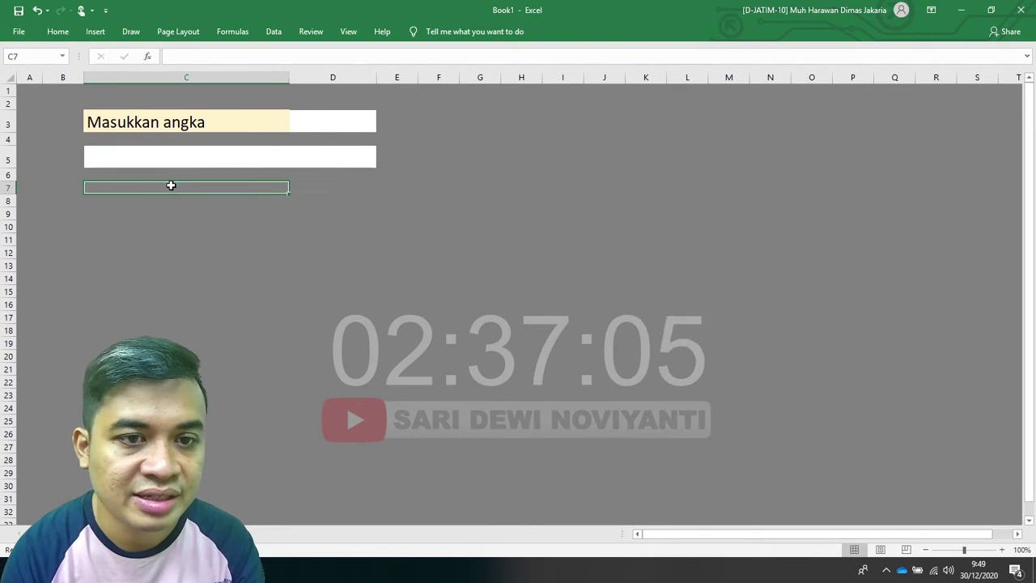
{"action": "left_click", "coordinate": [330, 125]}
{"action": "left_click", "coordinate": [264, 154]}
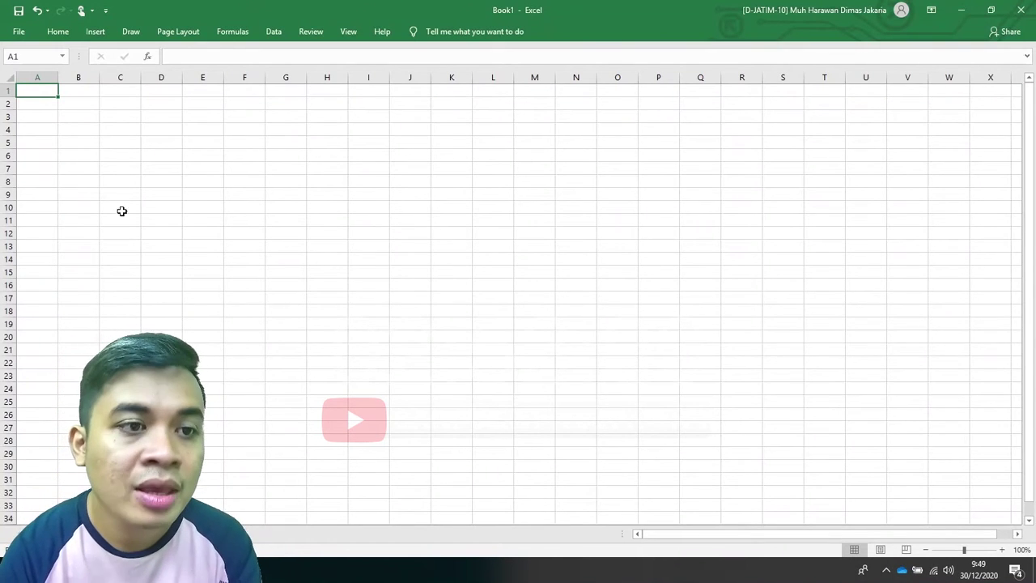
{"action": "left_click", "coordinate": [101, 120]}
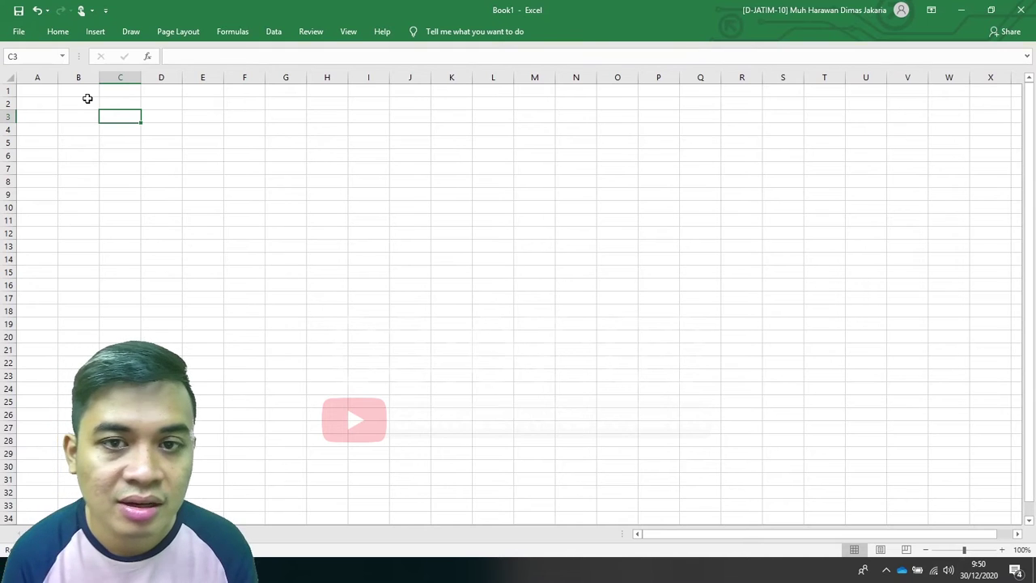
Fill cells A1:A30 on Sheet2 with the number series 1 to 30, starting from 1 and 2
{"action": "left_click", "coordinate": [48, 90]}
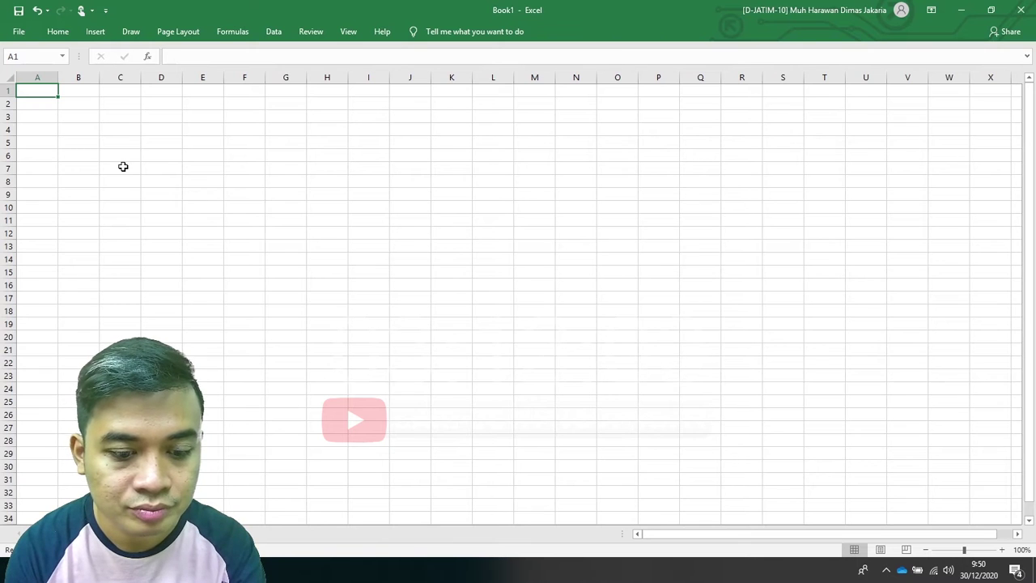
{"action": "type", "text": "1"}
{"action": "key", "text": "Return"}
{"action": "type", "text": "2"}
{"action": "key", "text": "Return"}
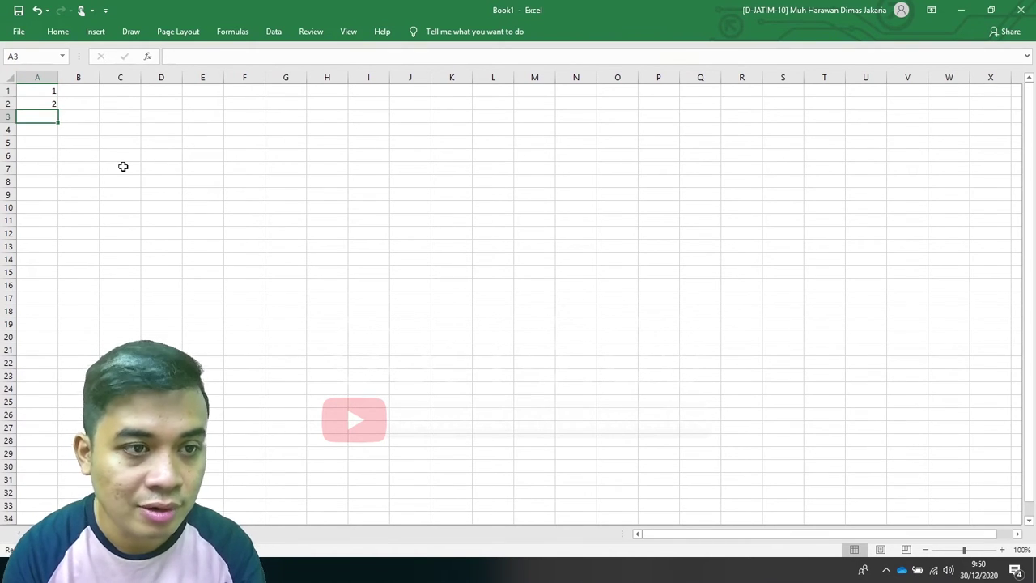
{"action": "left_click_drag", "start_coordinate": [52, 96], "coordinate": [51, 467]}
{"action": "left_click", "coordinate": [47, 93]}
{"action": "left_click", "coordinate": [118, 401]}
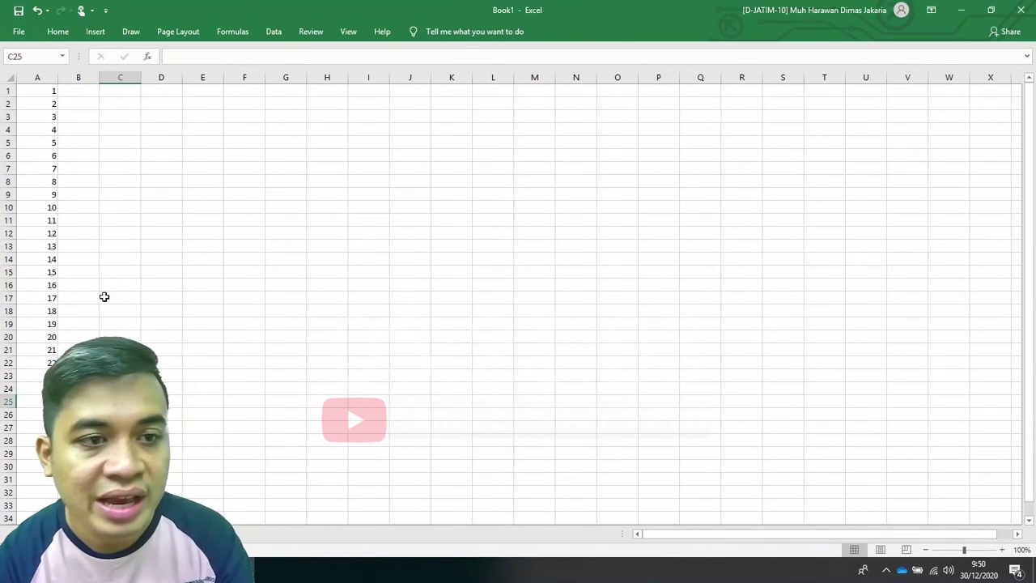
{"action": "left_click", "coordinate": [92, 92]}
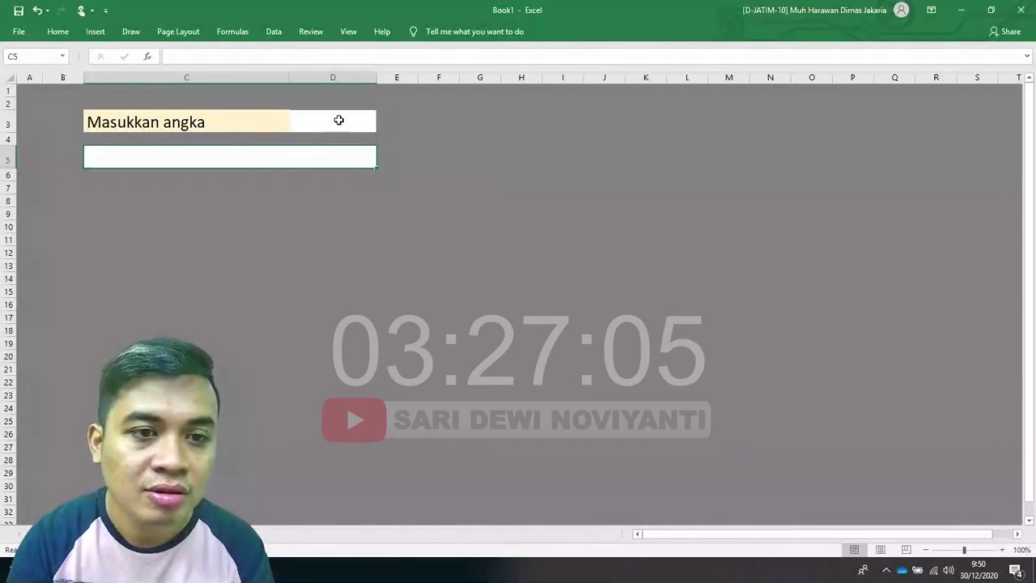
{"action": "left_click", "coordinate": [336, 125]}
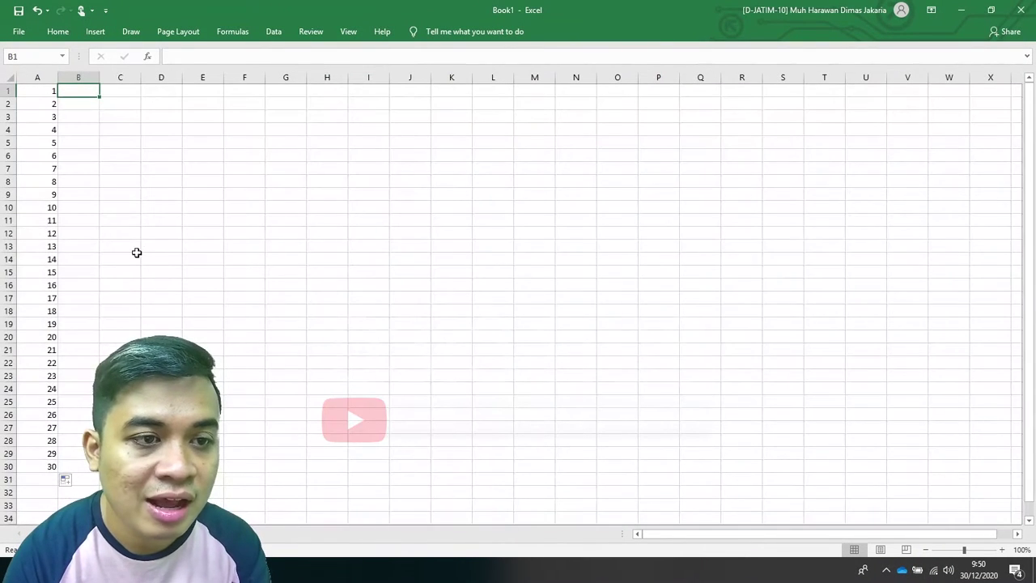
{"action": "left_click", "coordinate": [49, 92]}
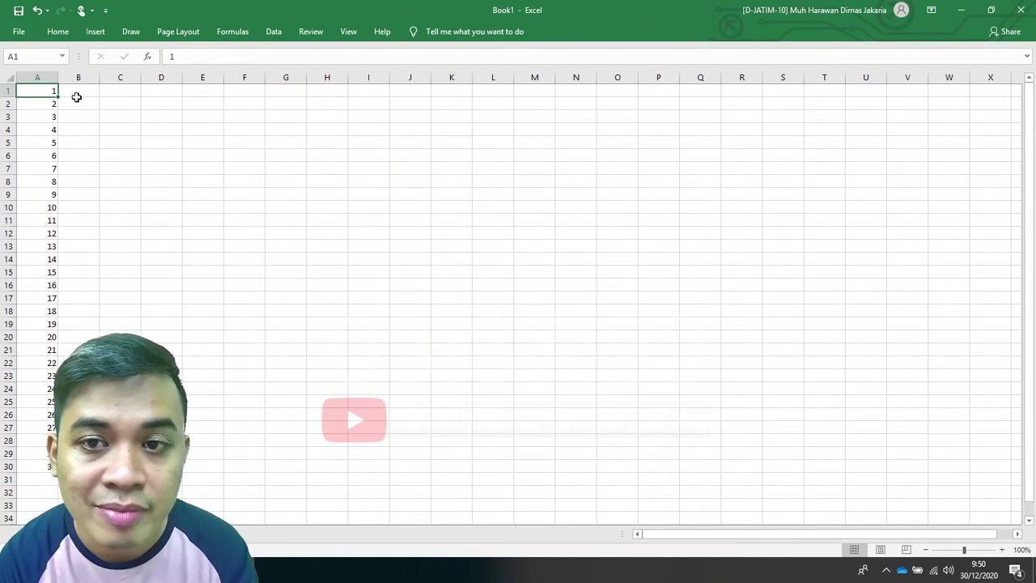
Begin a formula in cell B1 of Sheet2 with =if(mod( beside the number list
{"action": "left_click", "coordinate": [77, 95]}
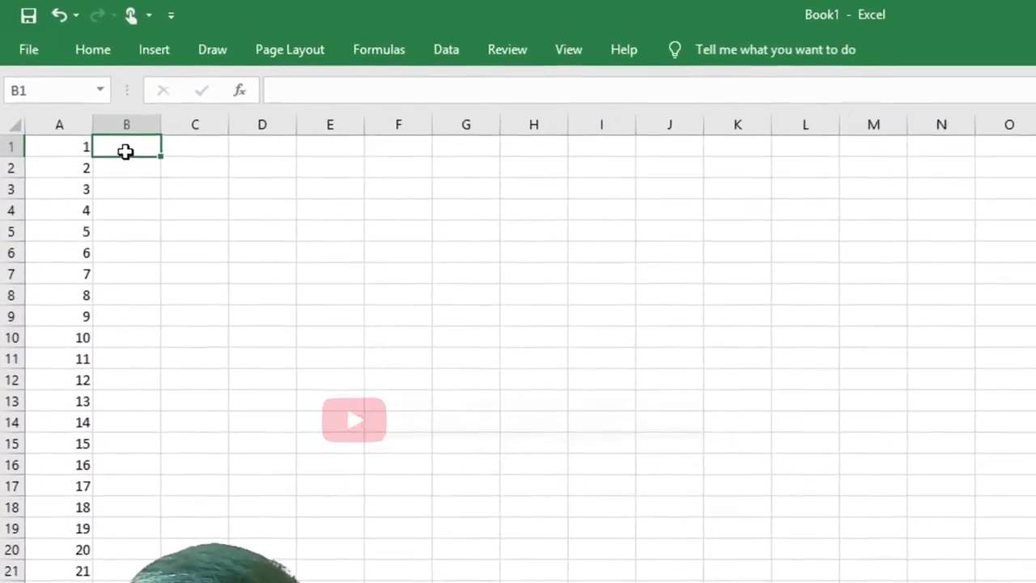
{"action": "type", "text": "="}
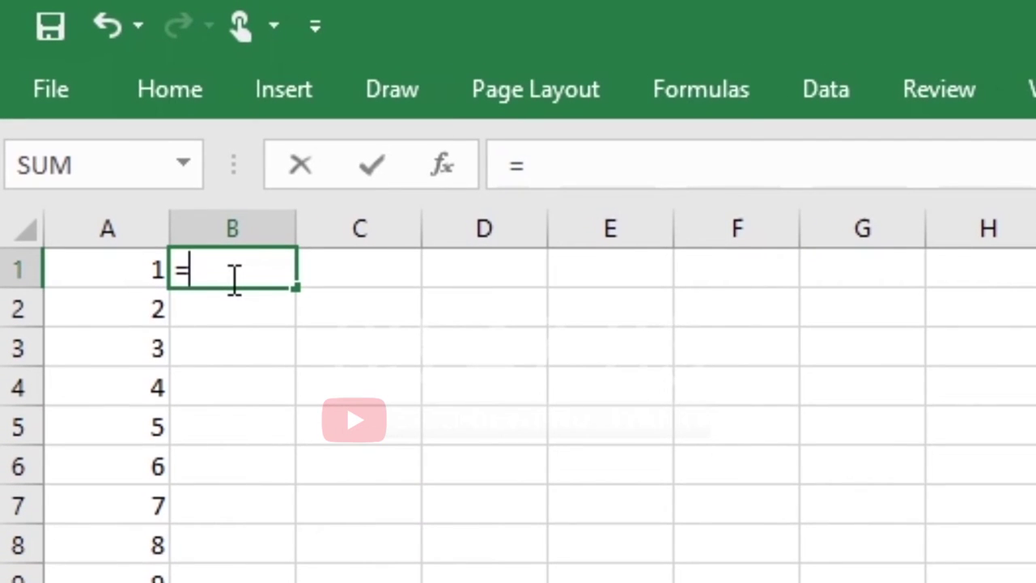
{"action": "type", "text": "if("}
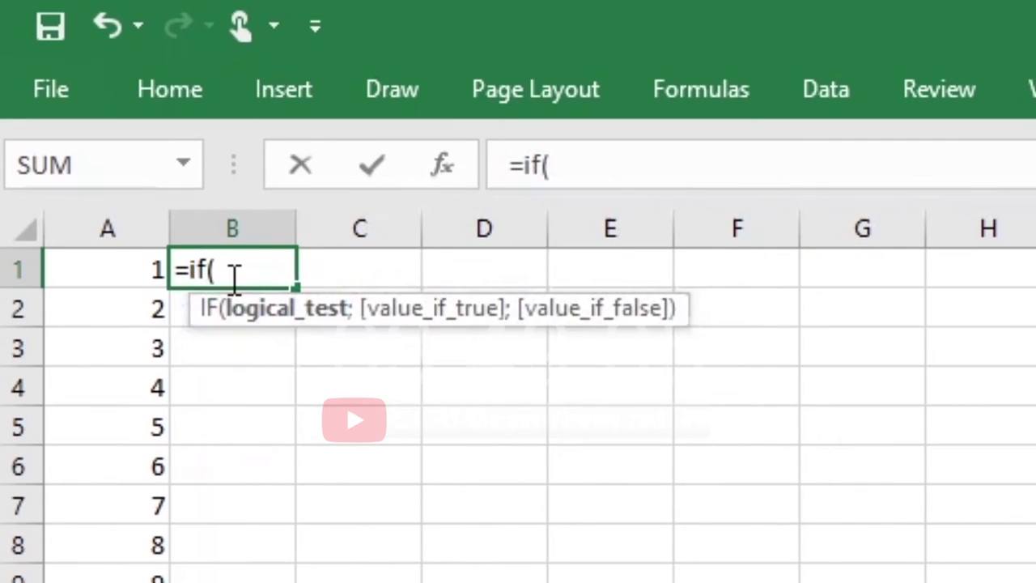
{"action": "type", "text": "mod("}
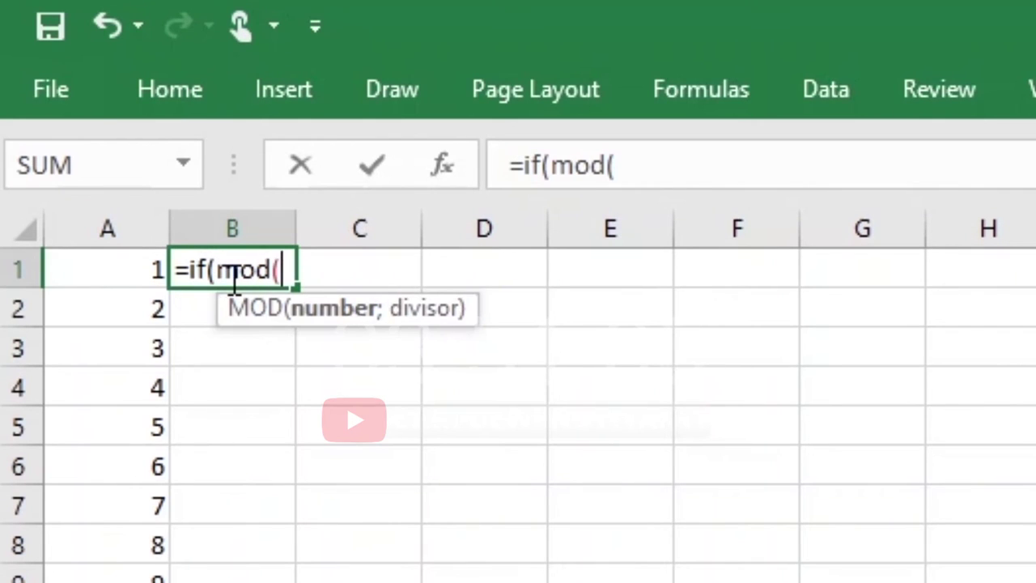
{"action": "left_click", "coordinate": [162, 582]}
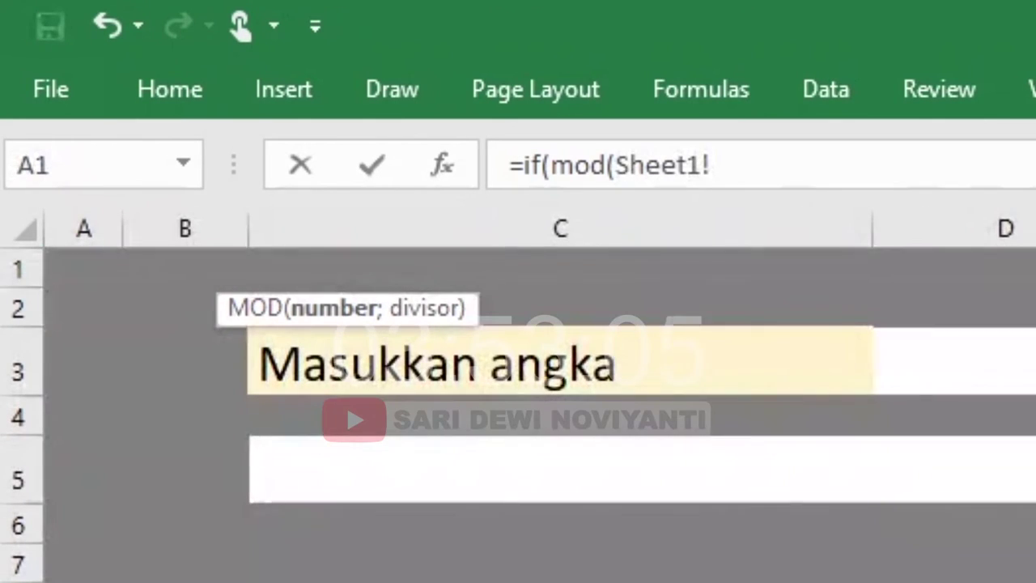
{"action": "left_click", "coordinate": [996, 368]}
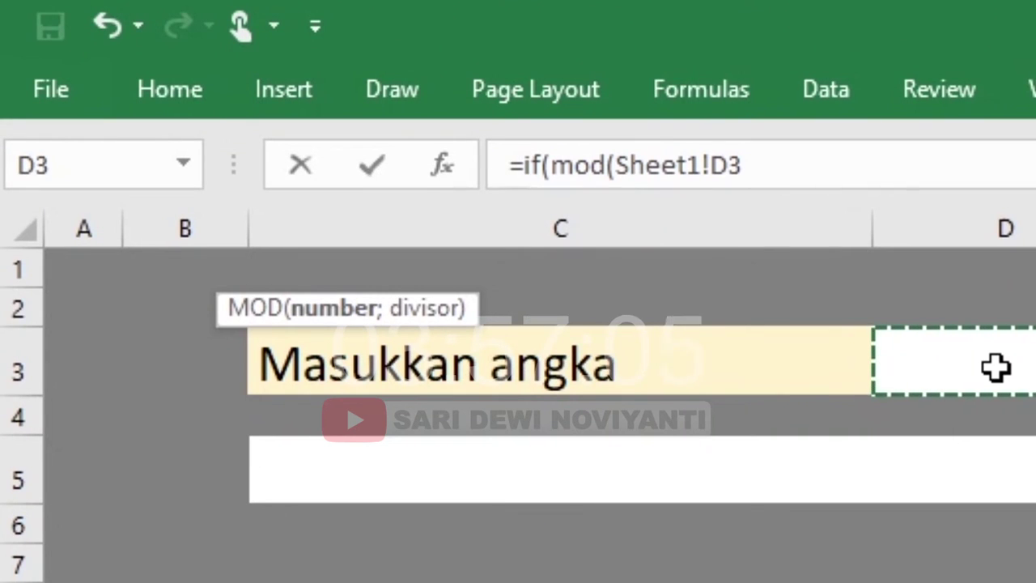
{"action": "key", "text": "F4"}
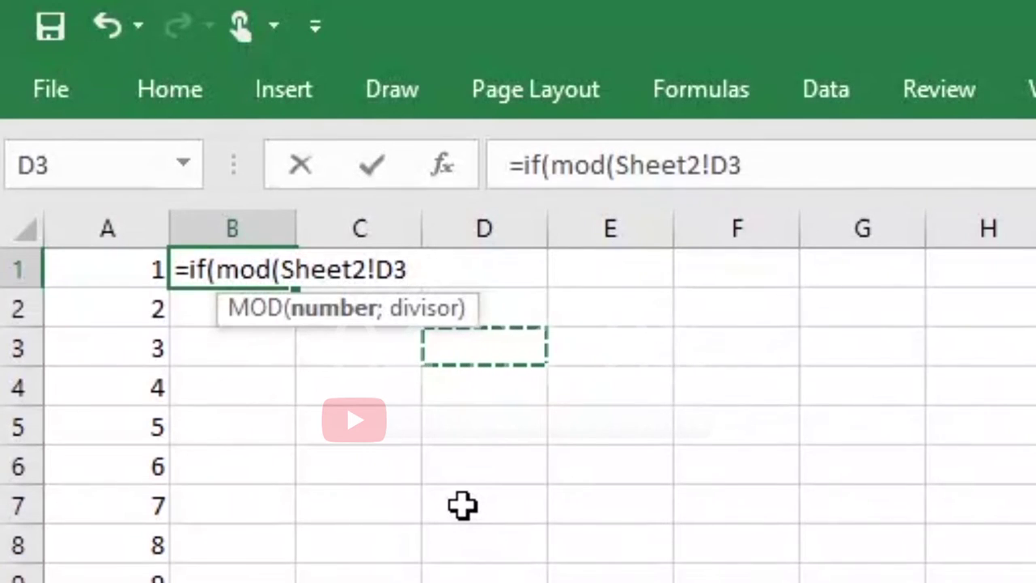
{"action": "type", "text": ";"}
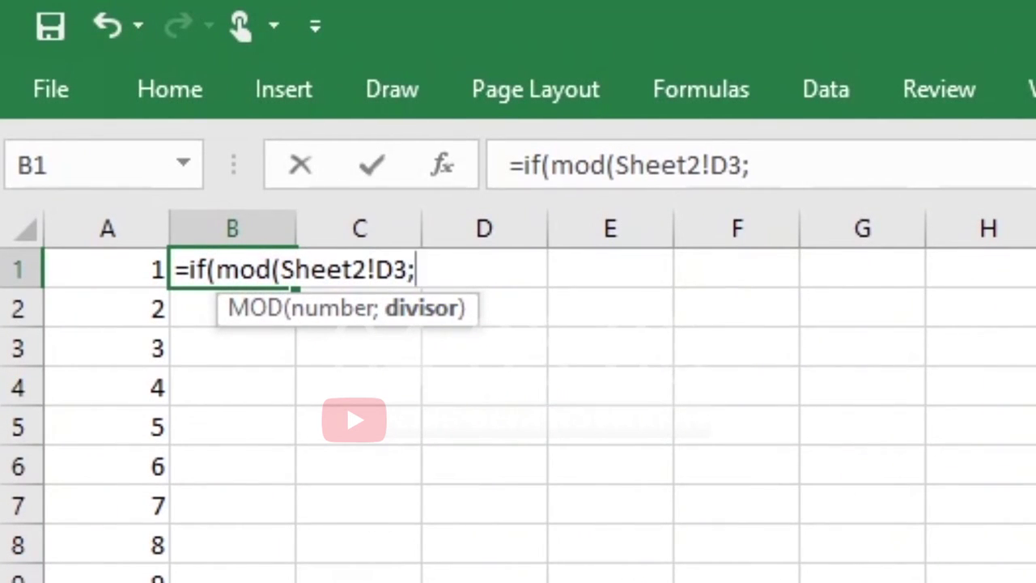
{"action": "key", "text": "ctrl+Page_Up"}
{"action": "key", "text": "ctrl+Page_Down"}
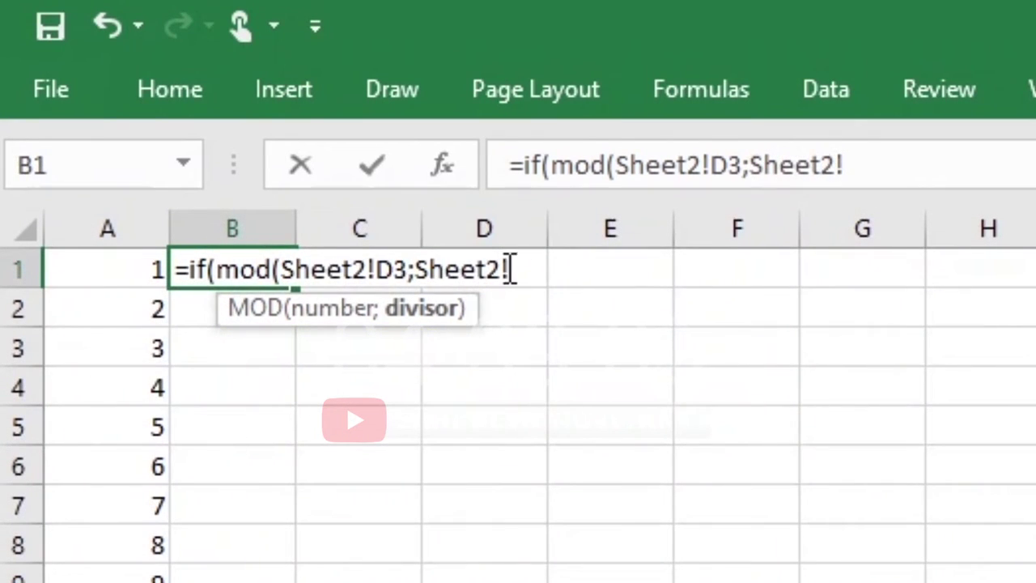
{"action": "left_click_drag", "start_coordinate": [510, 268], "coordinate": [285, 269]}
{"action": "key", "text": "BackSpace"}
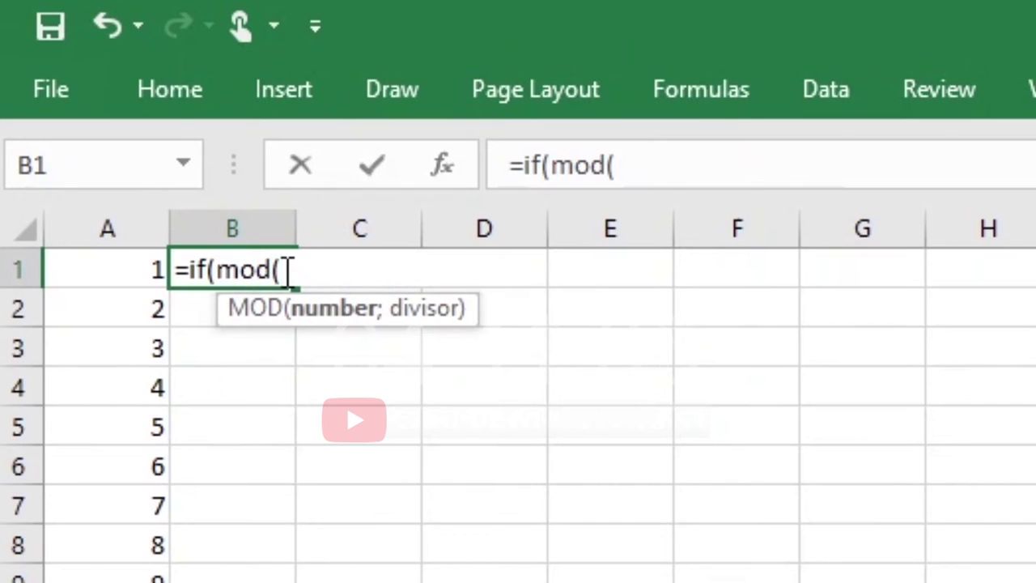
Complete the logical test in the B1 formula as mod(Sheet1!$D$3;Sheet2!A1)=0, with an absolute reference to the input cell
{"action": "key", "text": "ctrl+Page_Up"}
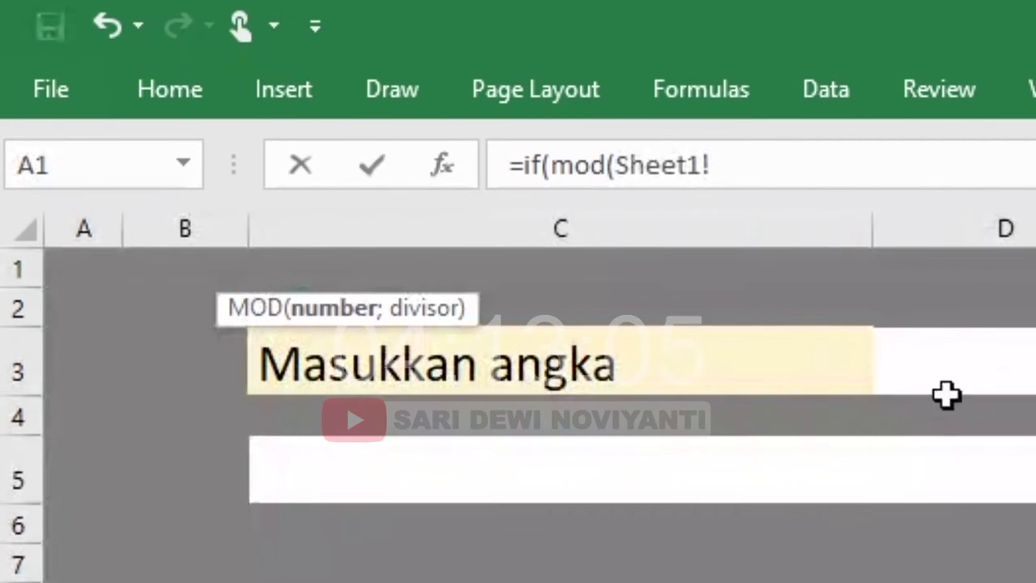
{"action": "left_click", "coordinate": [972, 365]}
{"action": "key", "text": "F4"}
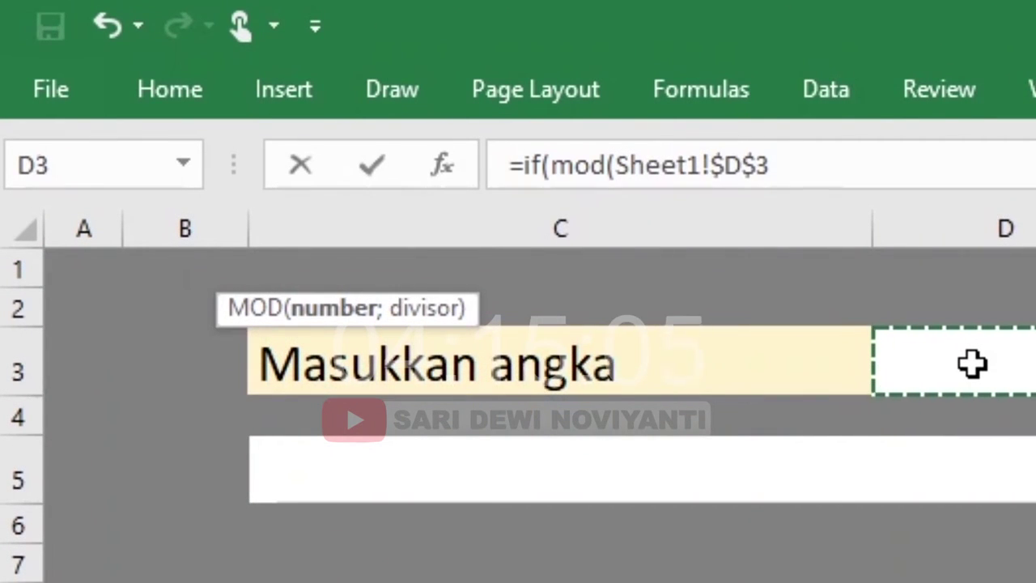
{"action": "type", "text": ";"}
{"action": "key", "text": "ctrl+Page_Down"}
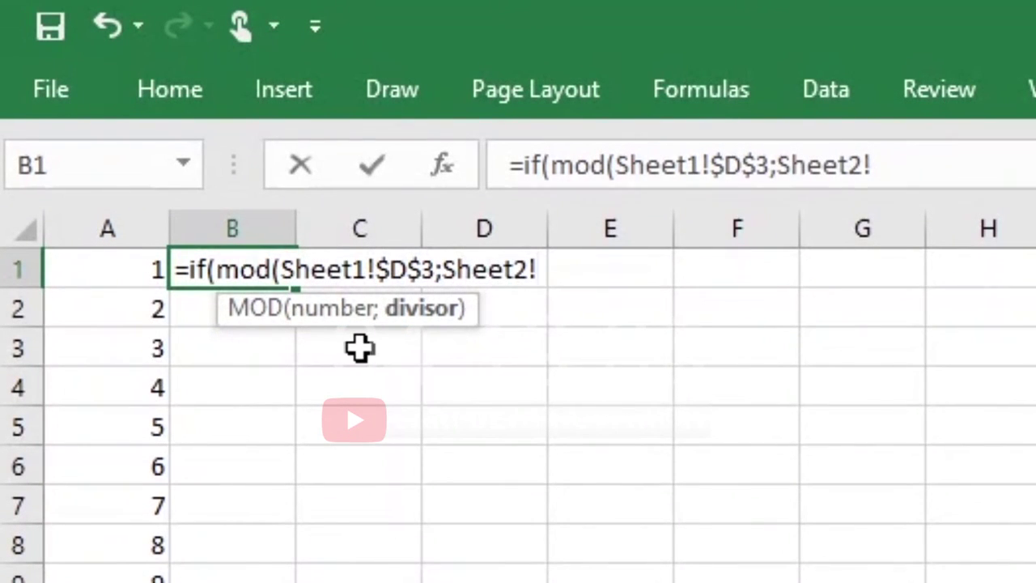
{"action": "left_click", "coordinate": [128, 269]}
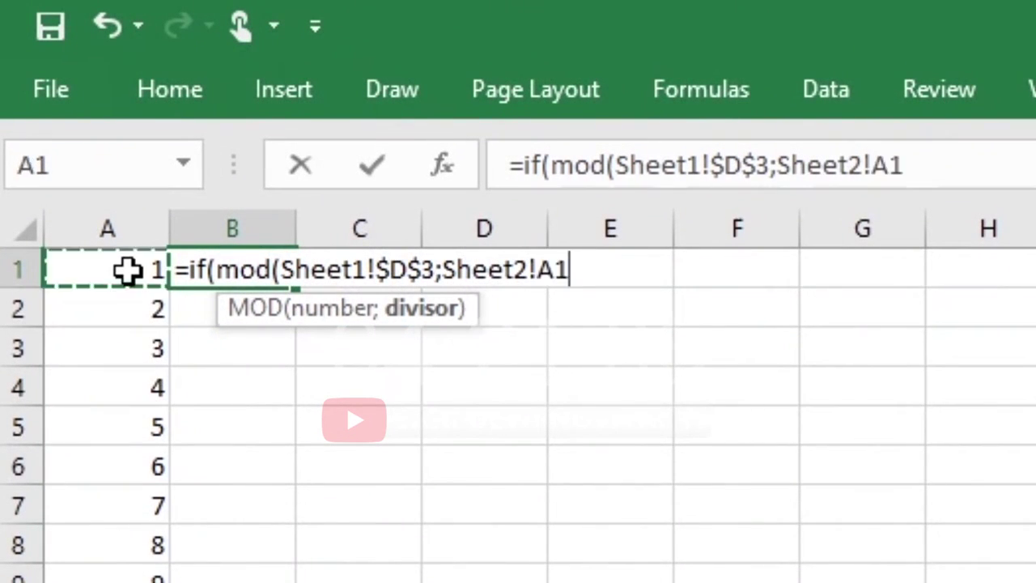
{"action": "type", "text": ")"}
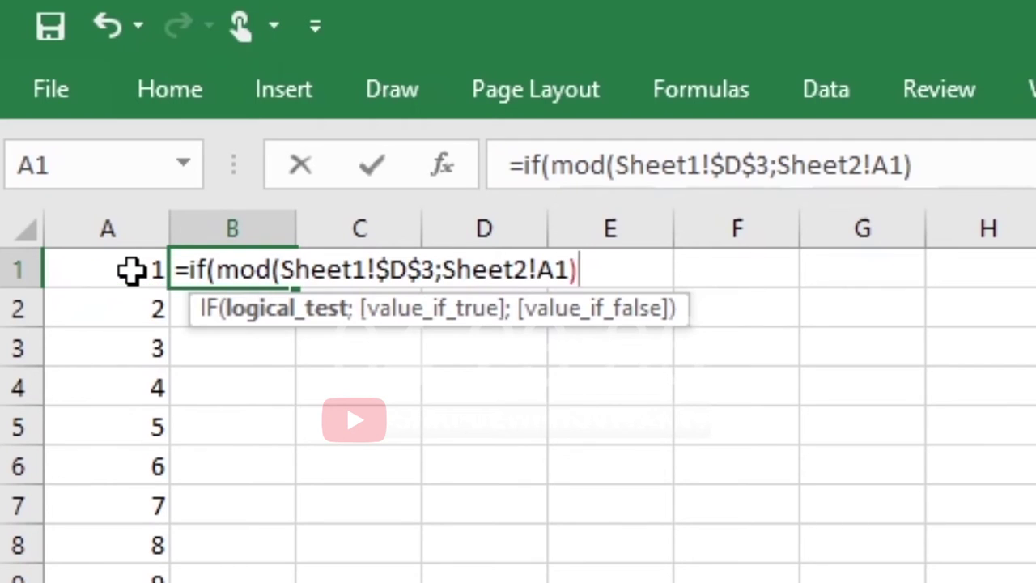
{"action": "type", "text": "=0"}
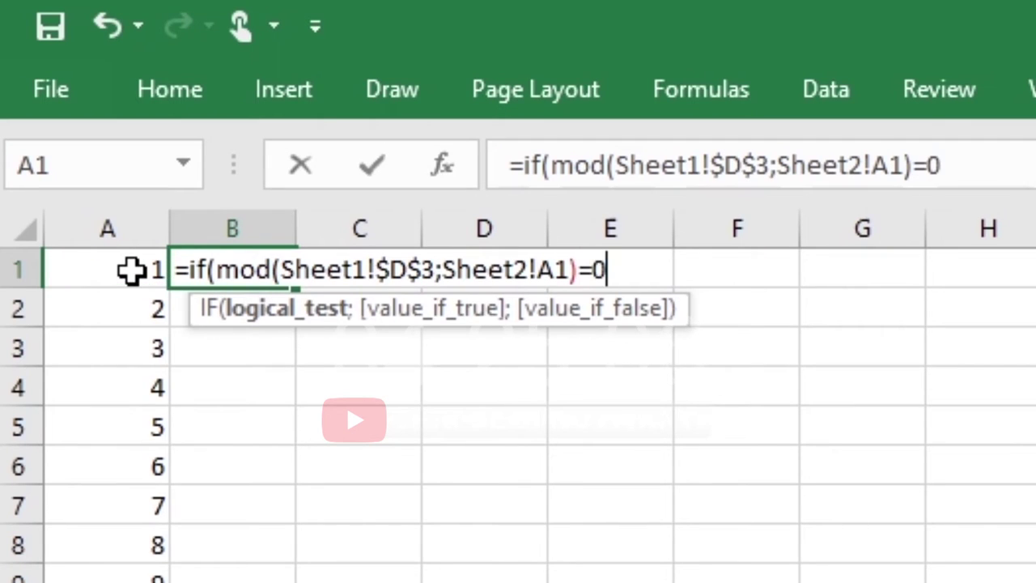
Finish the IF formula in B1 so it returns Sheet2!A1 when true and an empty string "" when false
{"action": "type", "text": ";"}
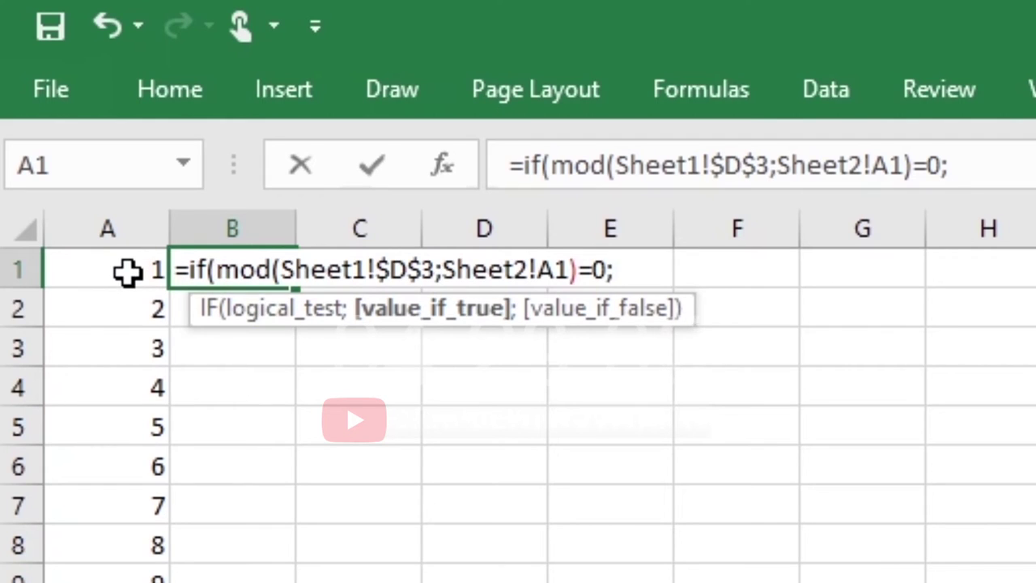
{"action": "left_click", "coordinate": [127, 272]}
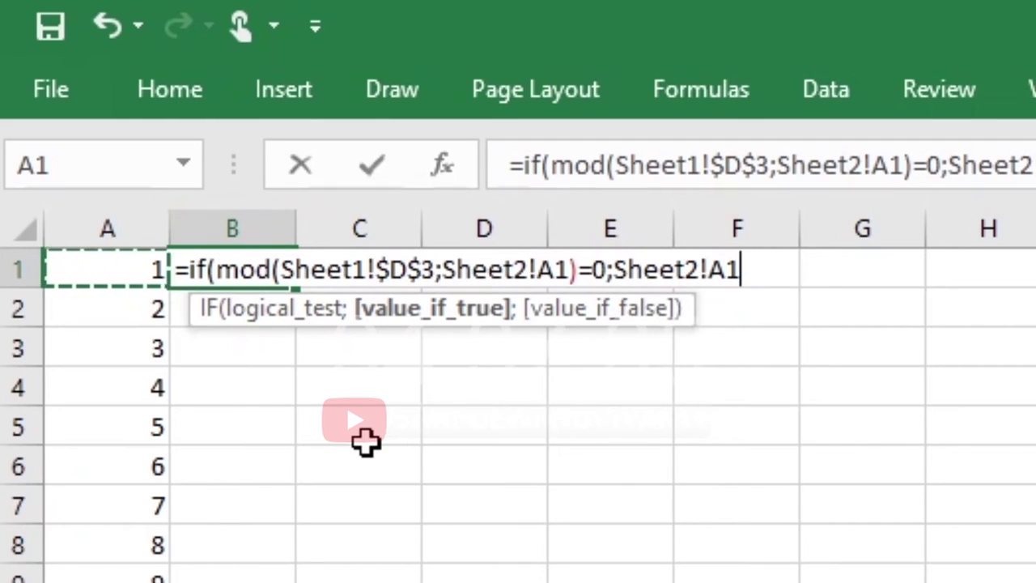
{"action": "type", "text": ";"}
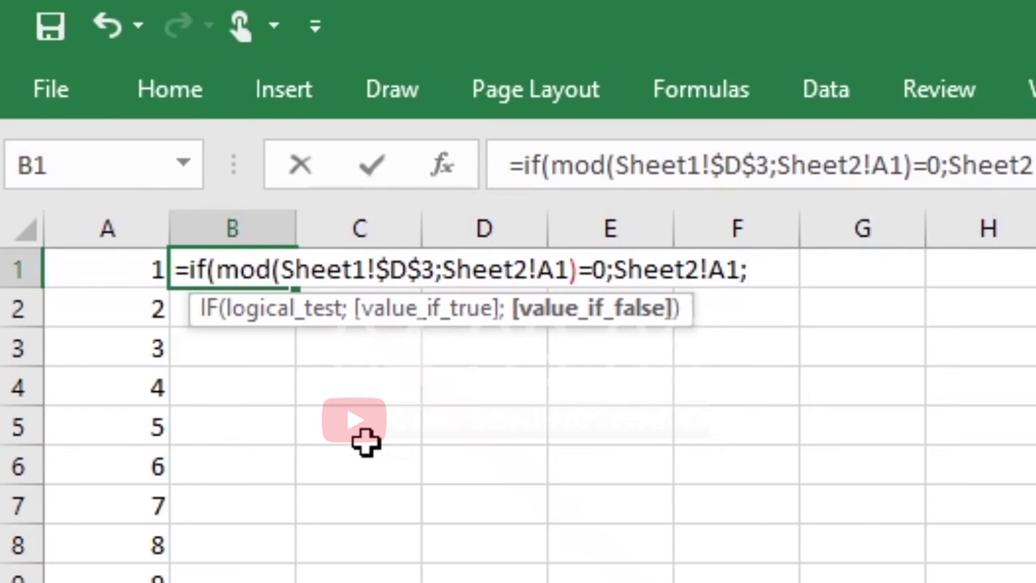
{"action": "type", "text": "\"\""}
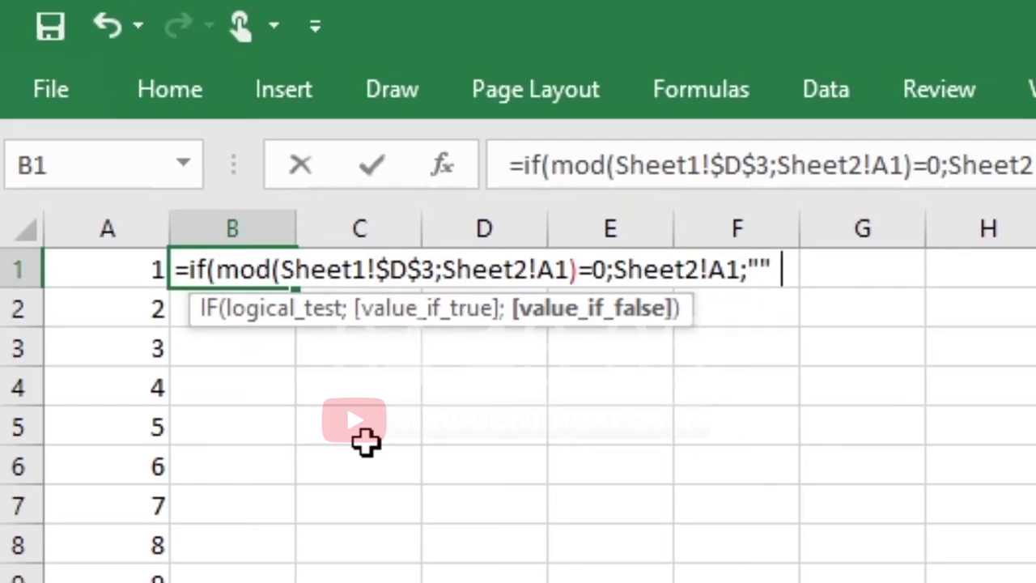
{"action": "type", "text": ")"}
{"action": "key", "text": "Return"}
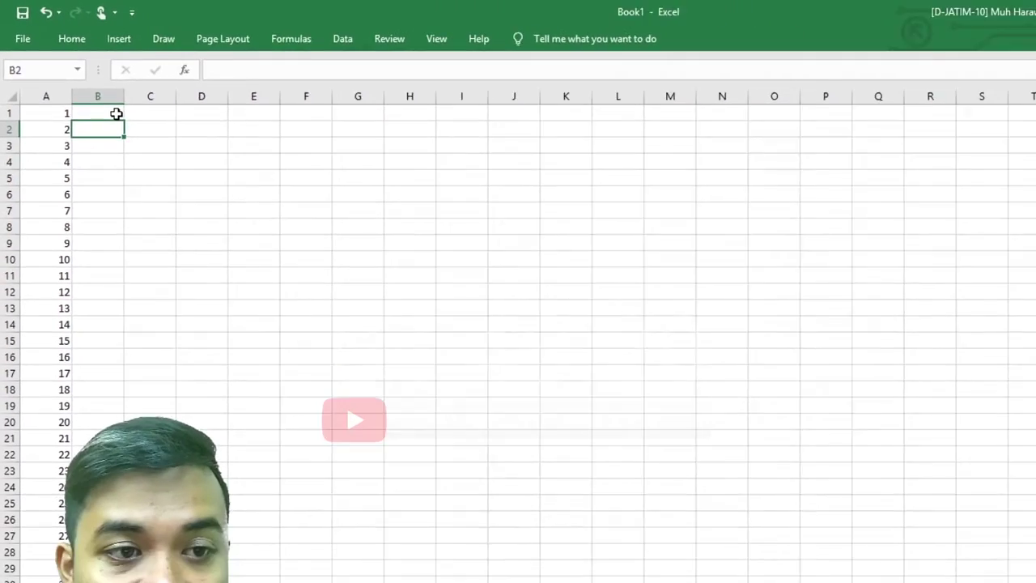
Enter 20 in the "Masukkan angka" input cell D3 on Sheet1
{"action": "left_click", "coordinate": [167, 165]}
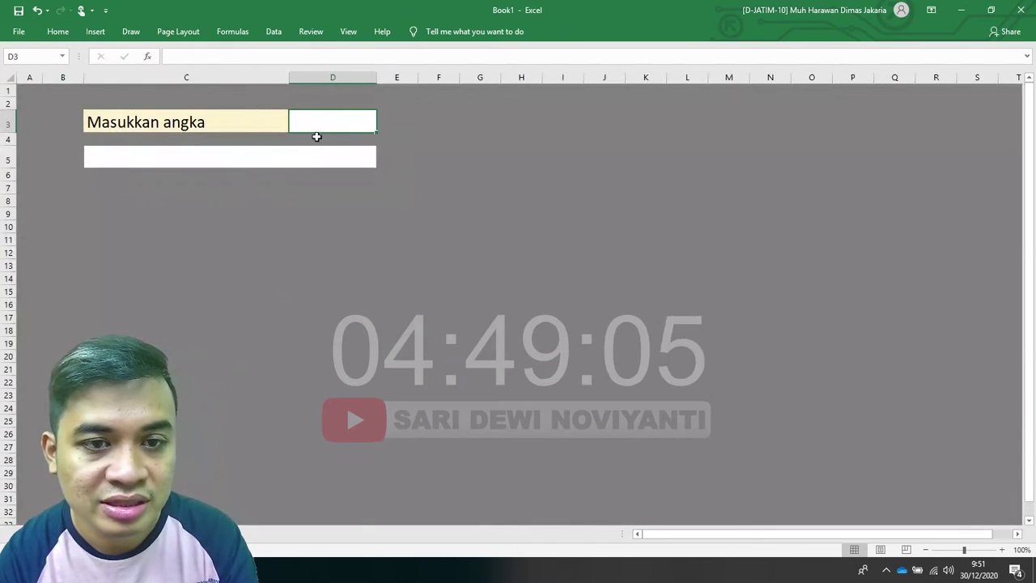
{"action": "left_click", "coordinate": [317, 124]}
{"action": "type", "text": "20"}
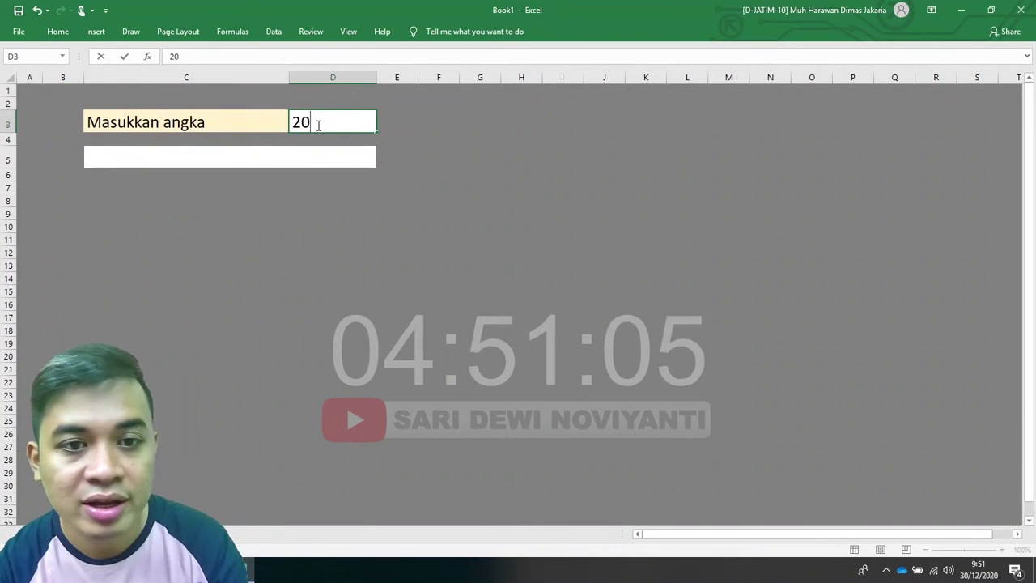
{"action": "left_click", "coordinate": [315, 157]}
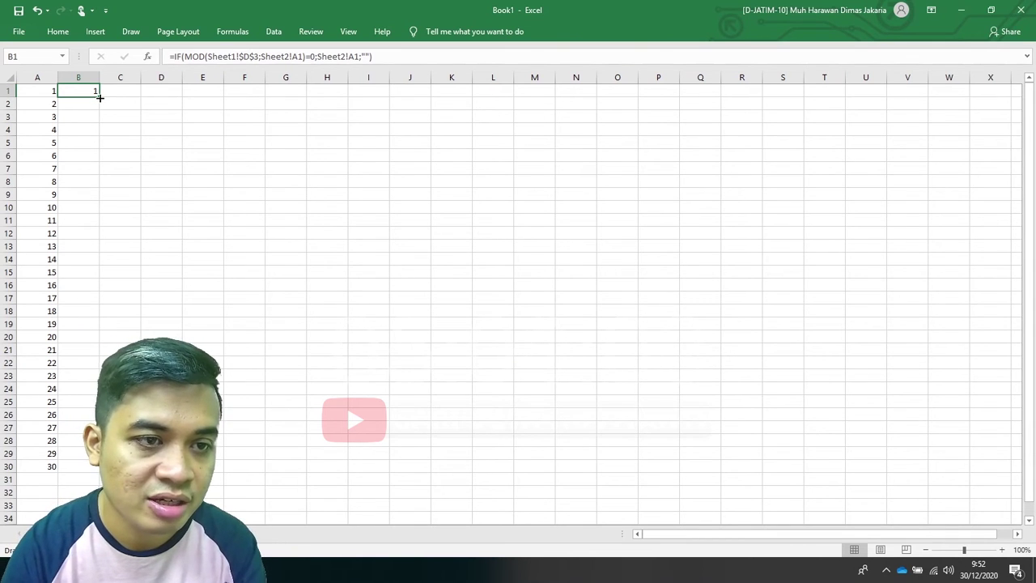
Copy the IF/MOD formula from B1 down through B30 on Sheet2
{"action": "left_click_drag", "start_coordinate": [100, 97], "coordinate": [95, 419]}
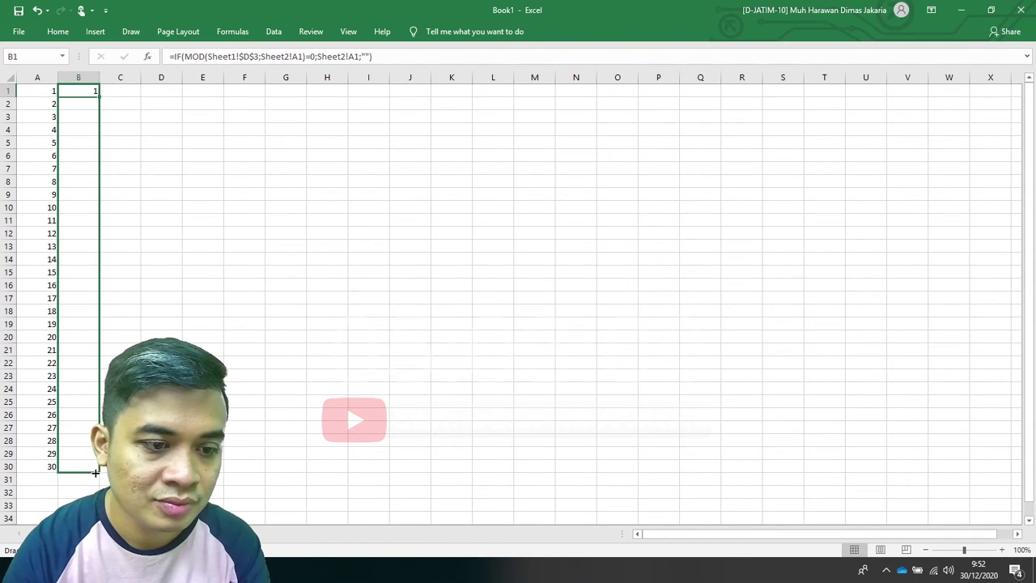
{"action": "left_click_drag", "start_coordinate": [95, 472], "coordinate": [95, 475]}
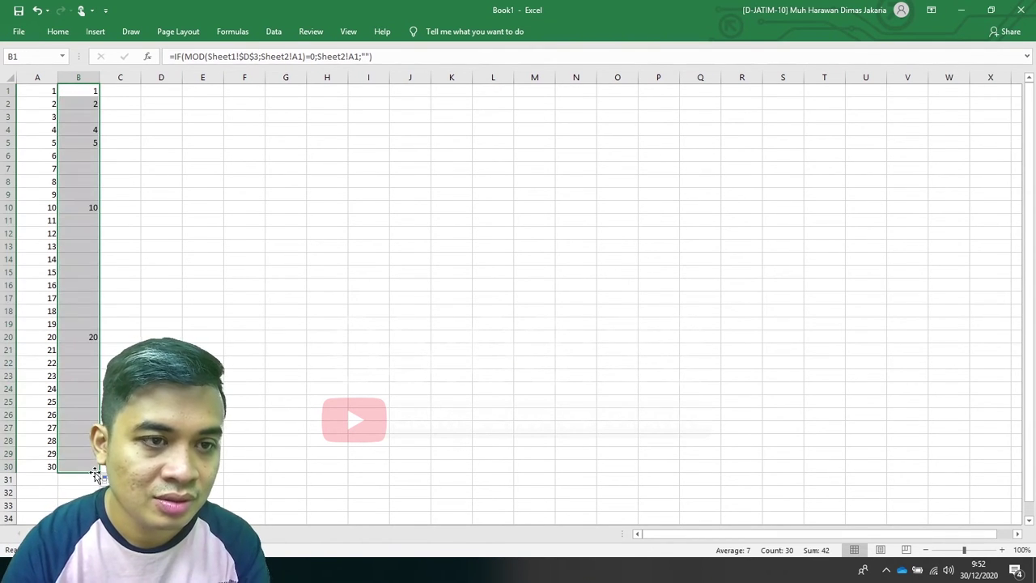
{"action": "left_click", "coordinate": [94, 105]}
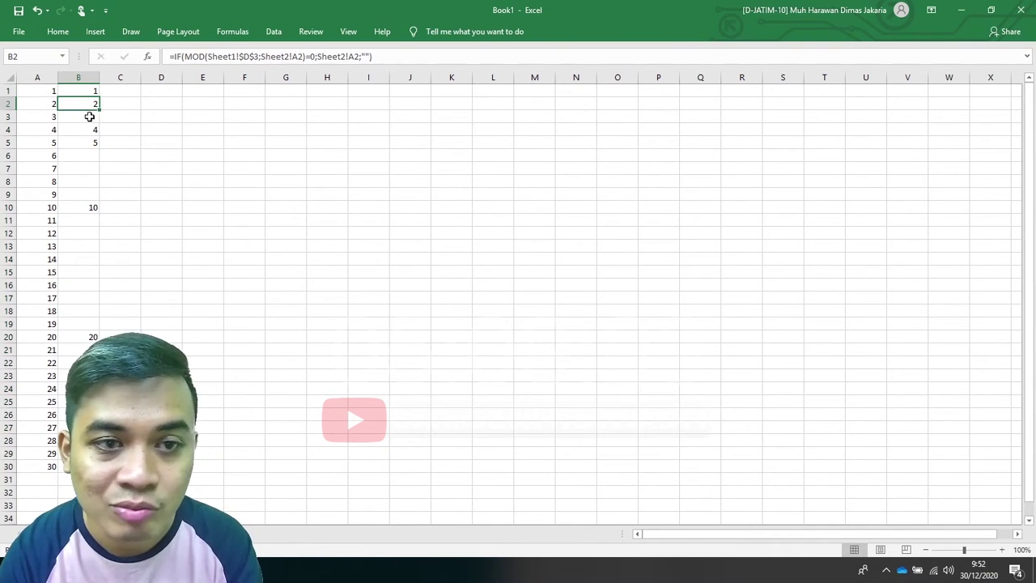
Compare the numbers in column A with the factor results and formulas in column B down to row 20
{"action": "left_click", "coordinate": [52, 119]}
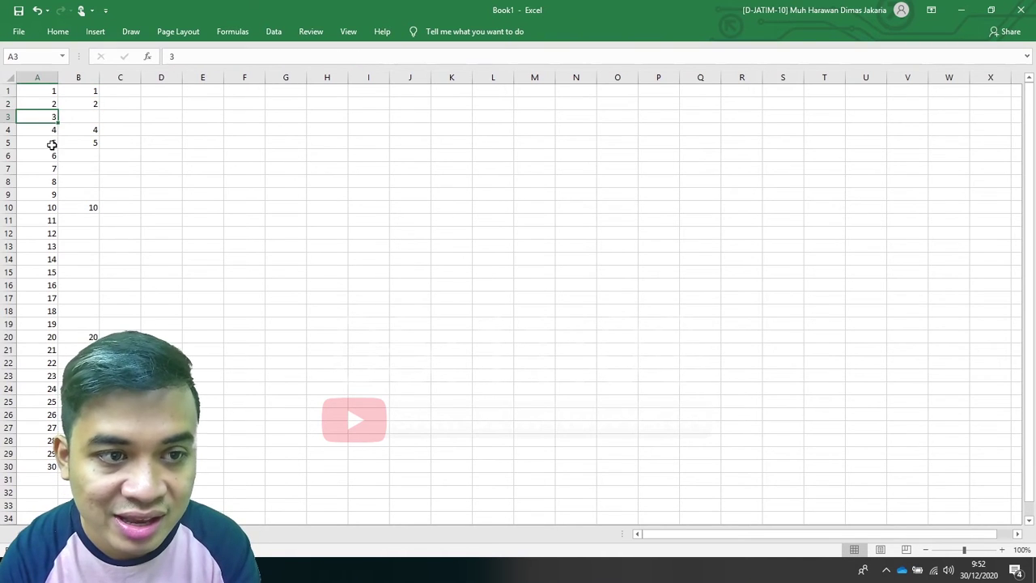
{"action": "left_click", "coordinate": [51, 143]}
{"action": "left_click", "coordinate": [51, 156]}
{"action": "left_click", "coordinate": [51, 169]}
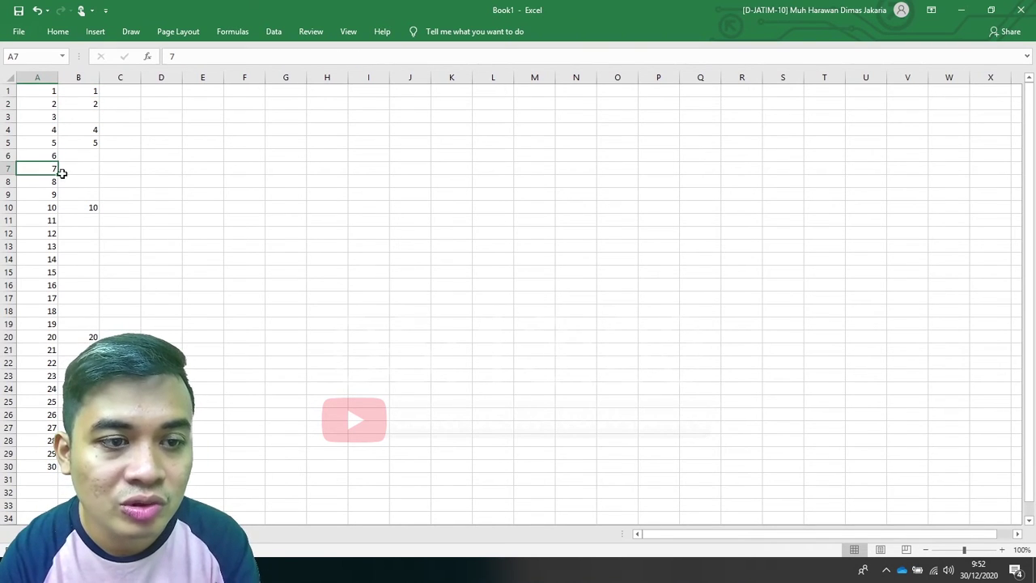
{"action": "left_click", "coordinate": [91, 94]}
{"action": "left_click", "coordinate": [91, 101]}
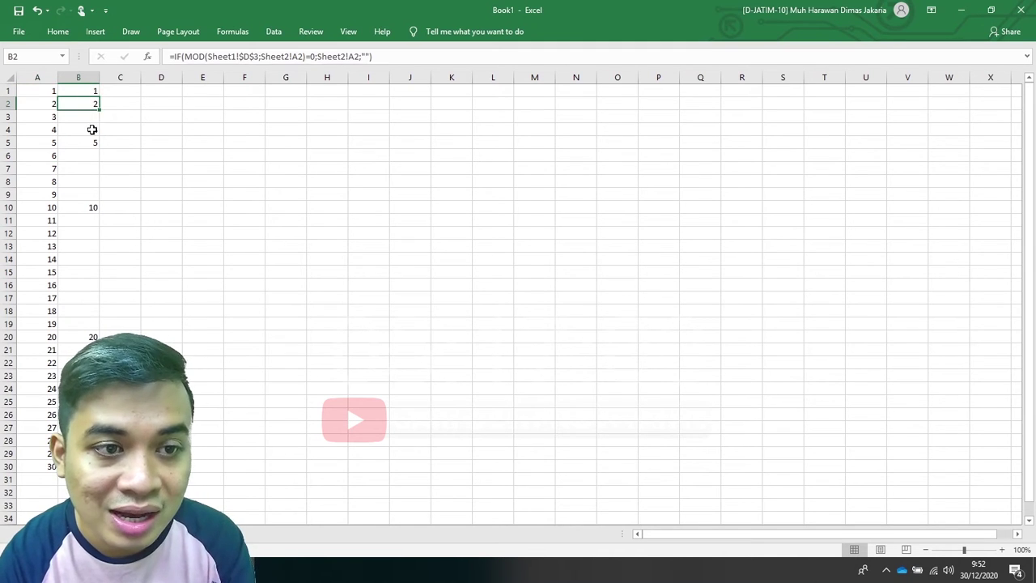
{"action": "left_click", "coordinate": [92, 130]}
{"action": "left_click", "coordinate": [92, 143]}
{"action": "left_click", "coordinate": [92, 206]}
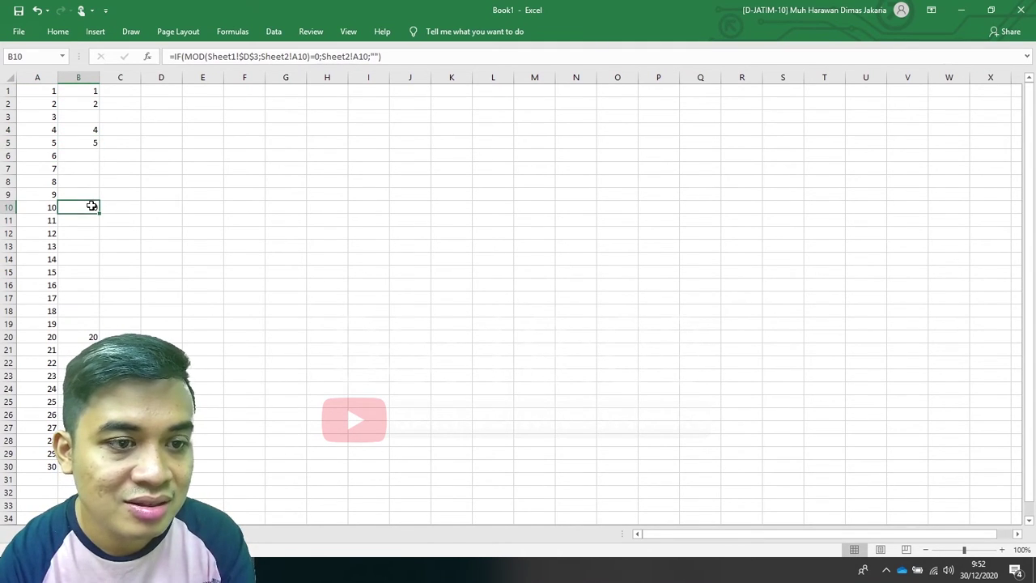
{"action": "left_click", "coordinate": [90, 336]}
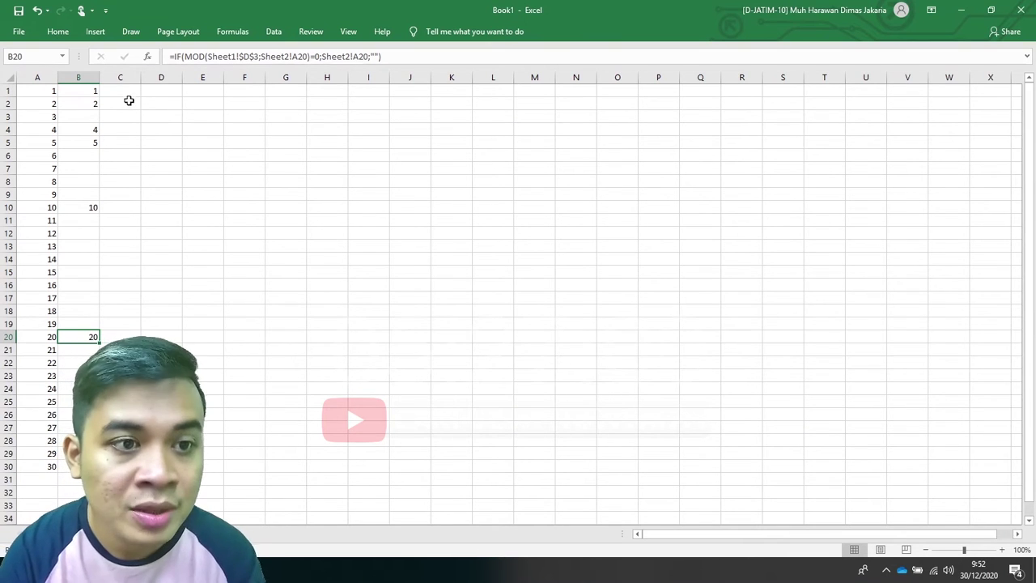
Write an IF formula in C1 that returns "" when B1 is empty and B1 otherwise: =if(B1="";"";B1)
{"action": "left_click", "coordinate": [127, 92]}
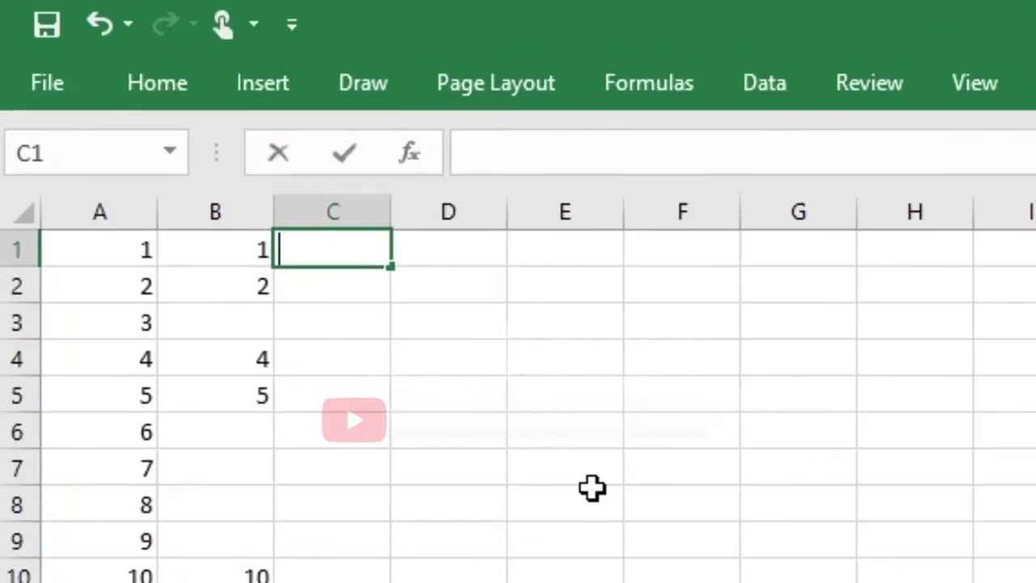
{"action": "type", "text": "="}
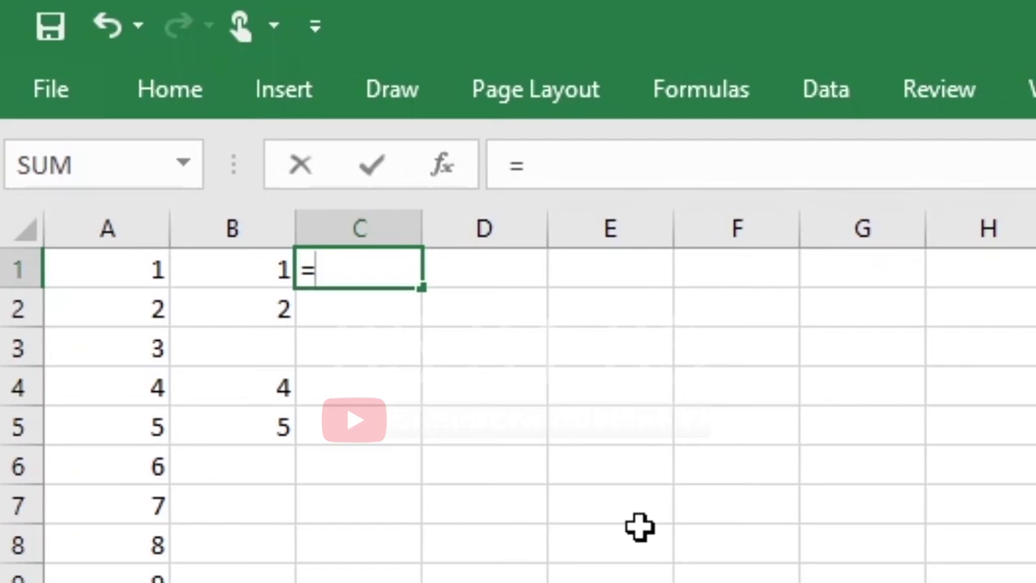
{"action": "type", "text": "if("}
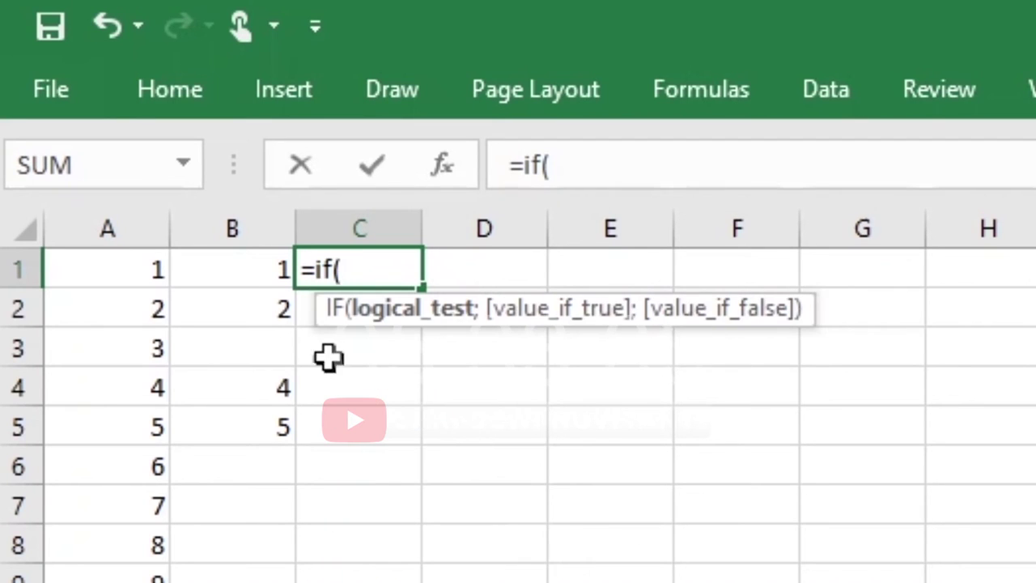
{"action": "left_click", "coordinate": [245, 274]}
{"action": "type", "text": "="}
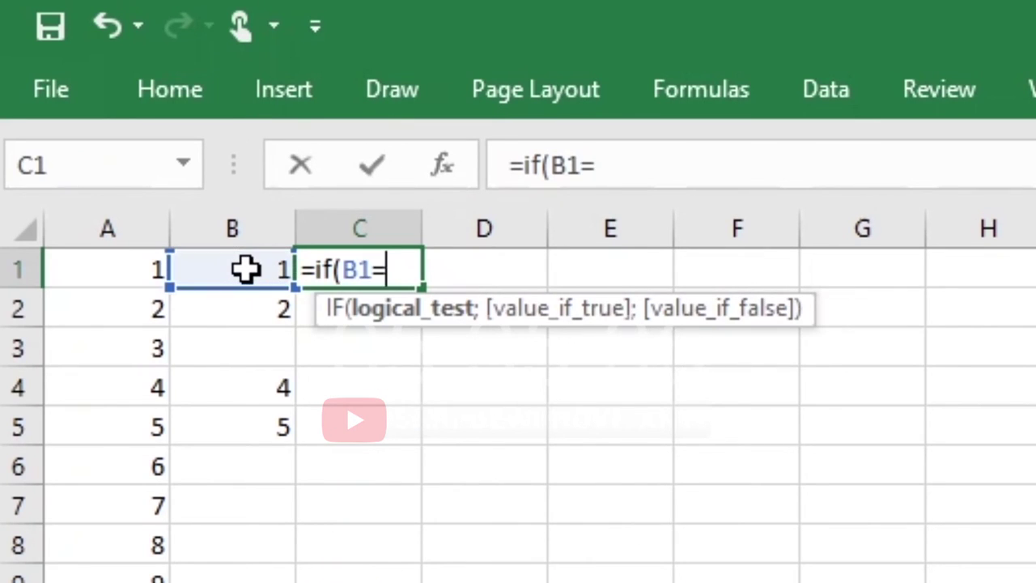
{"action": "type", "text": "\"\";"}
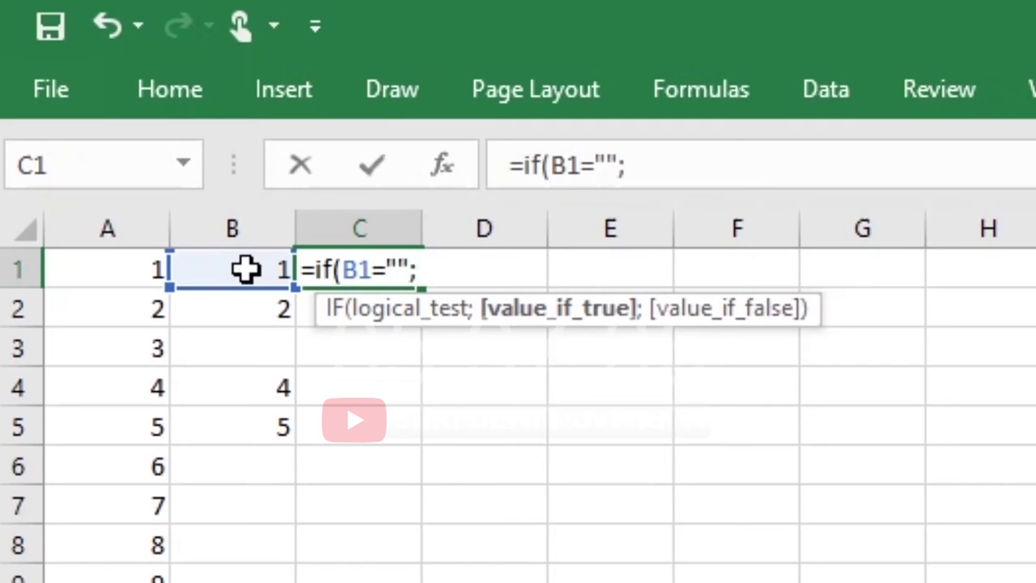
{"action": "type", "text": "\"\""}
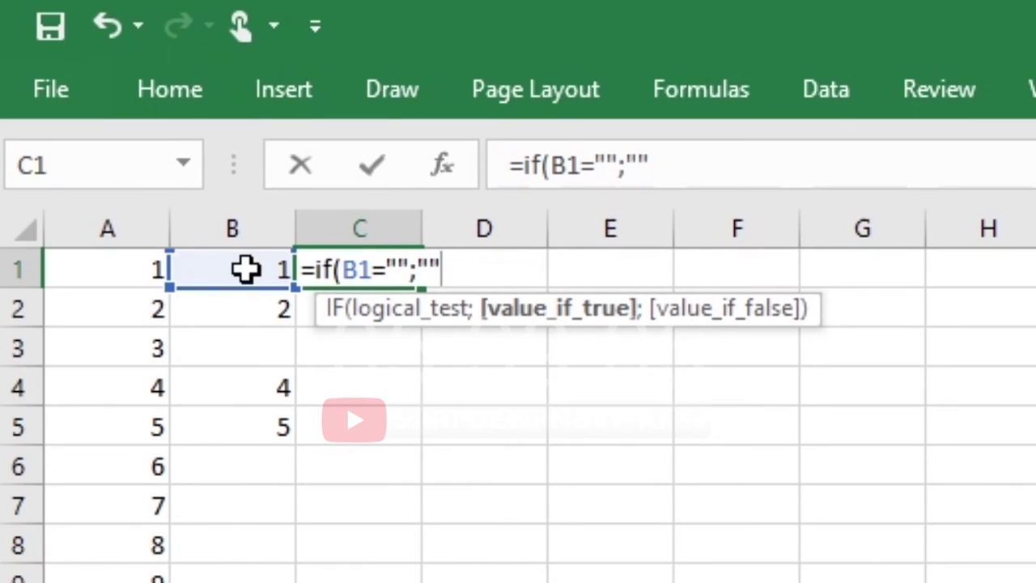
{"action": "type", "text": ";"}
{"action": "left_click", "coordinate": [259, 273]}
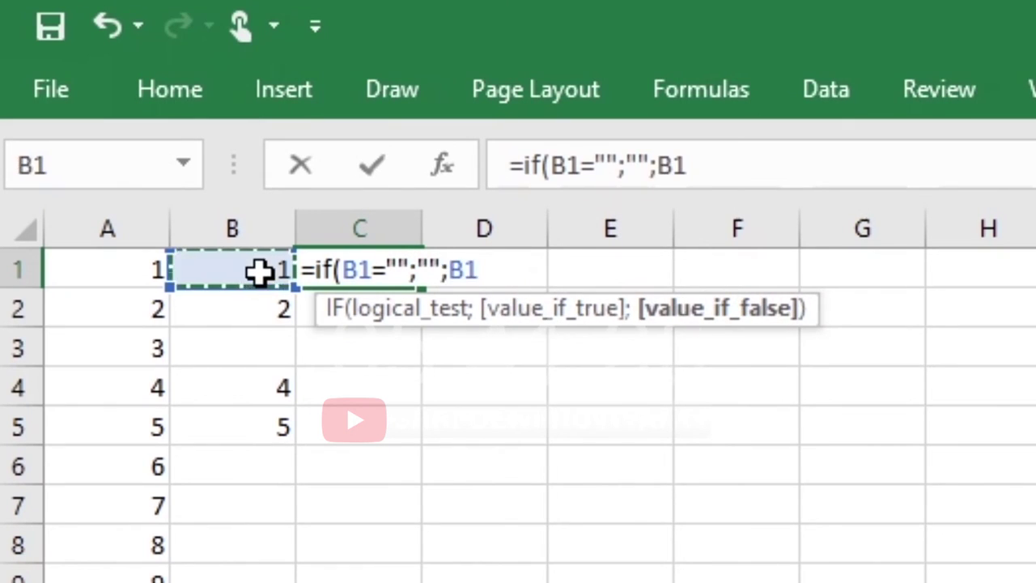
{"action": "type", "text": ")"}
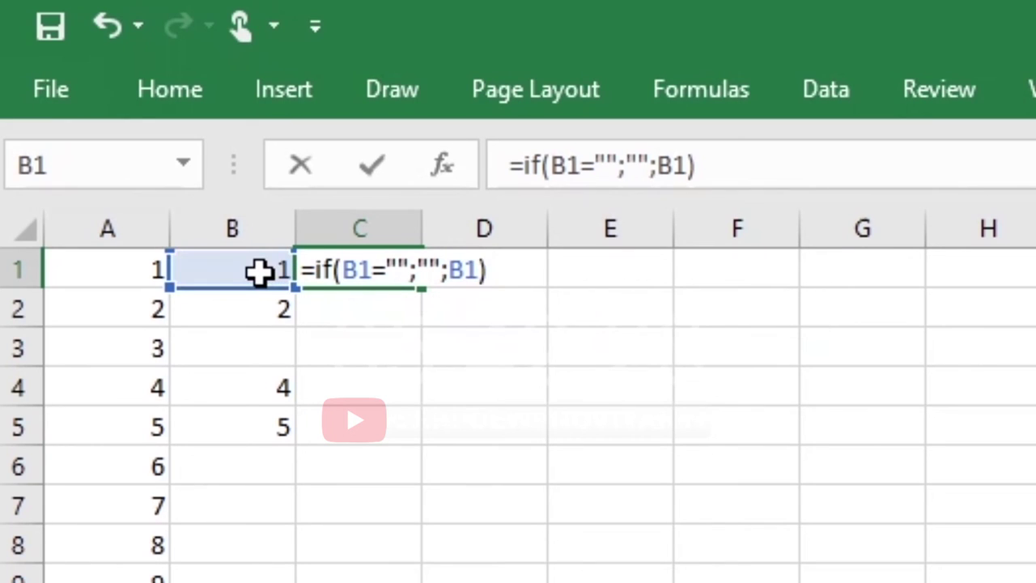
Replace the value-if-false argument in C1 with concat(",";B1) and commit the formula
{"action": "left_click", "coordinate": [451, 269]}
{"action": "left_click_drag", "start_coordinate": [451, 269], "coordinate": [477, 268]}
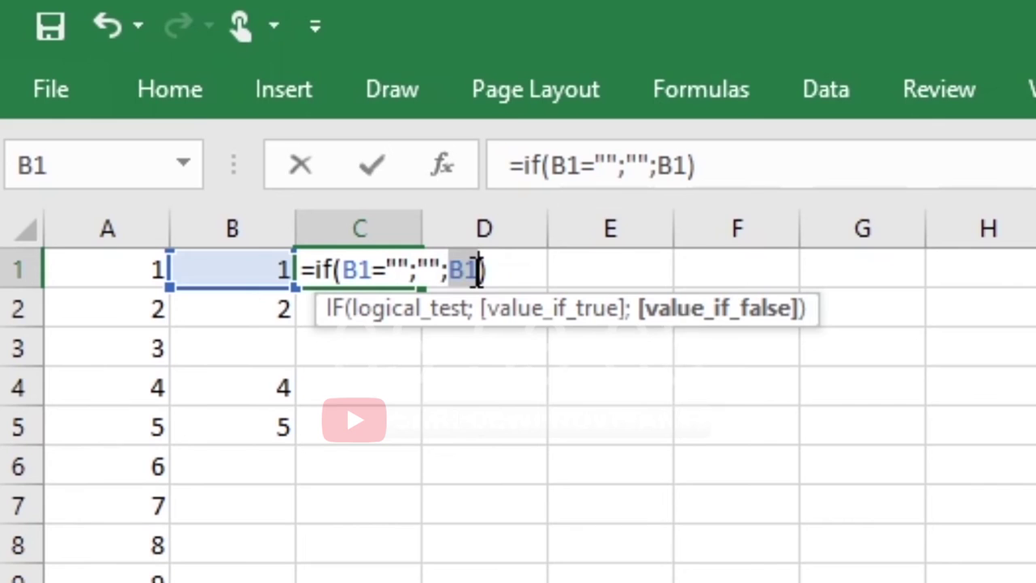
{"action": "key", "text": "BackSpace"}
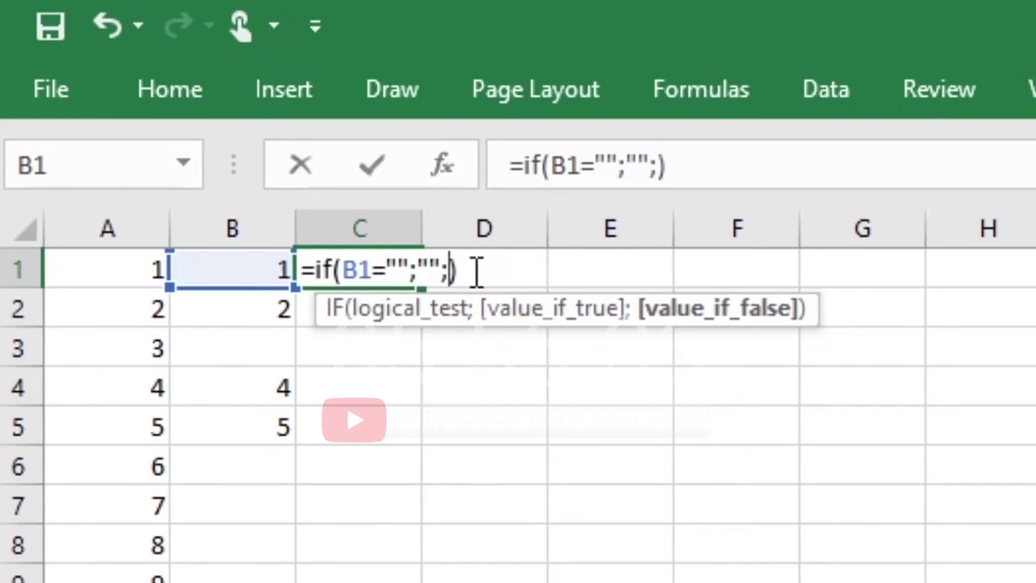
{"action": "type", "text": "concat("}
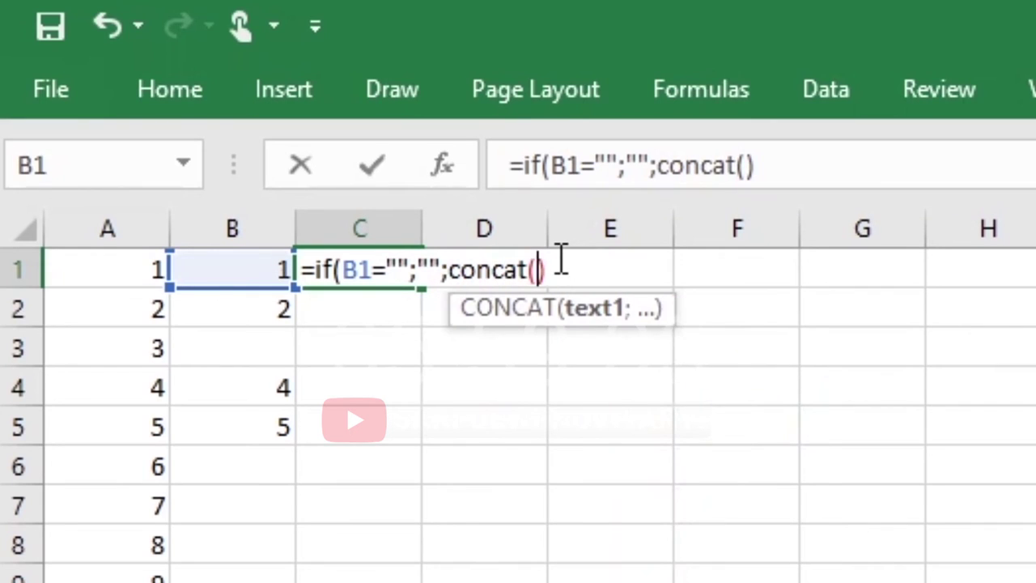
{"action": "type", "text": "\""}
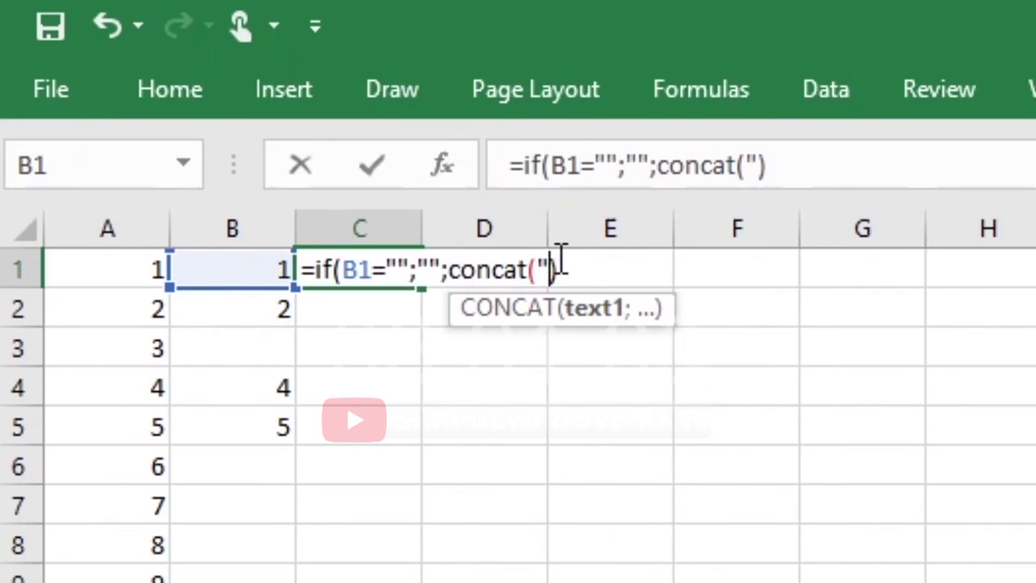
{"action": "type", "text": ",\""}
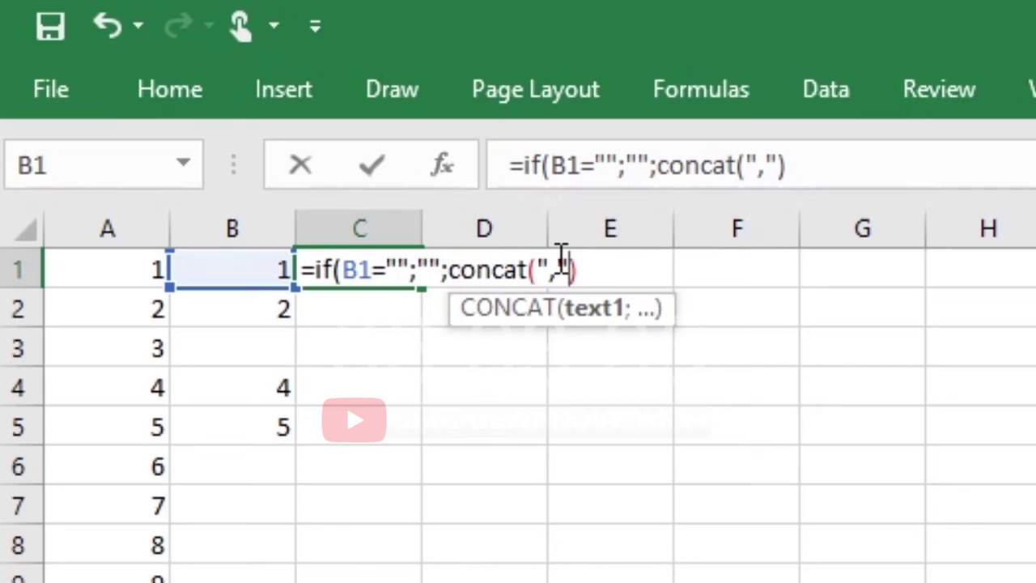
{"action": "type", "text": ";"}
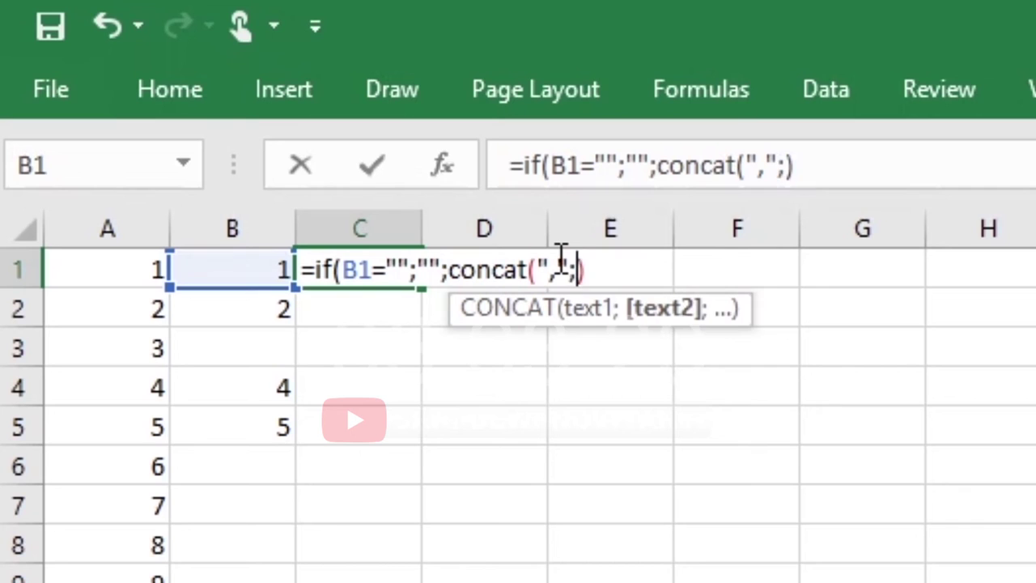
{"action": "left_click", "coordinate": [260, 274]}
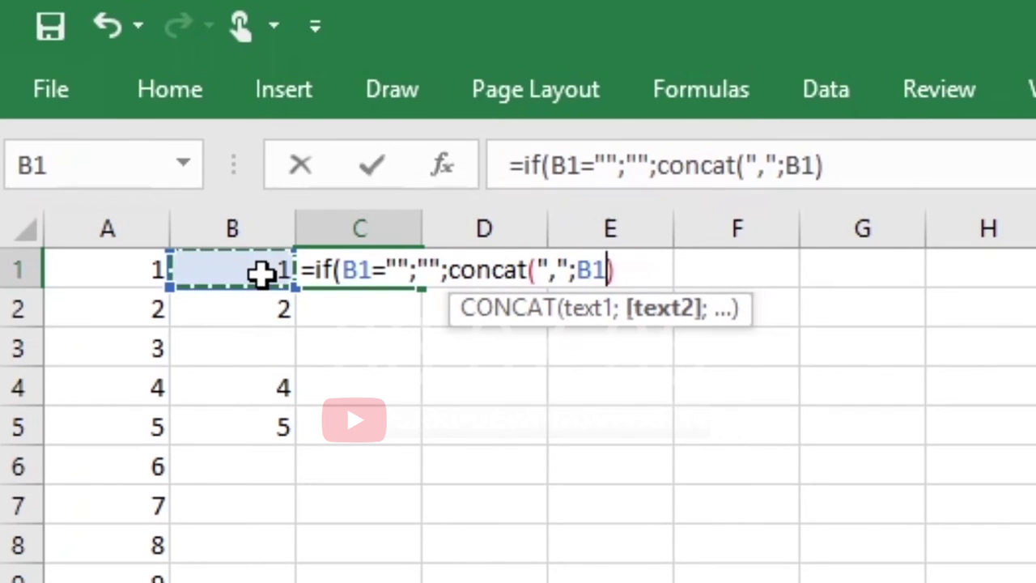
{"action": "type", "text": "))"}
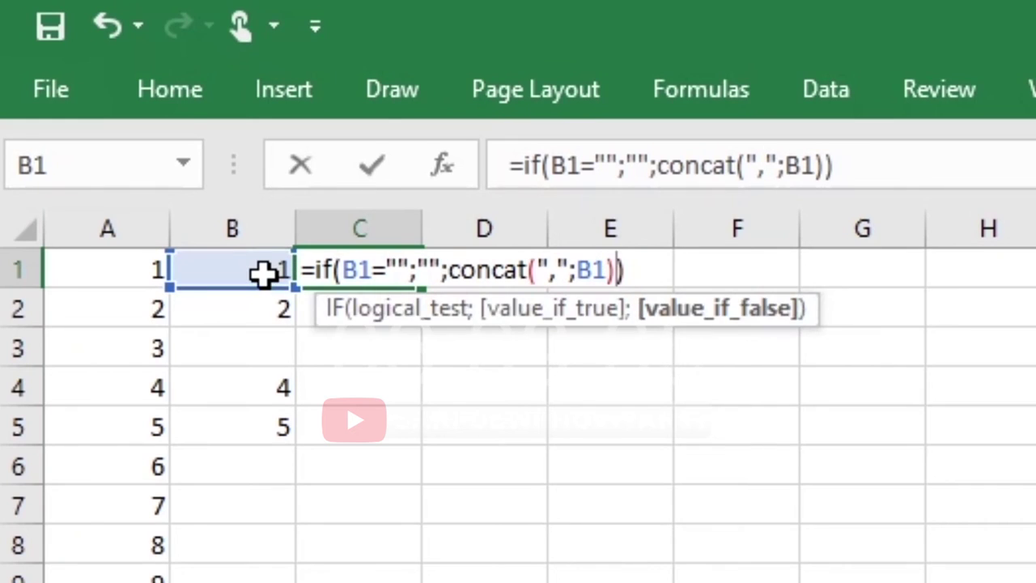
{"action": "key", "text": "Return"}
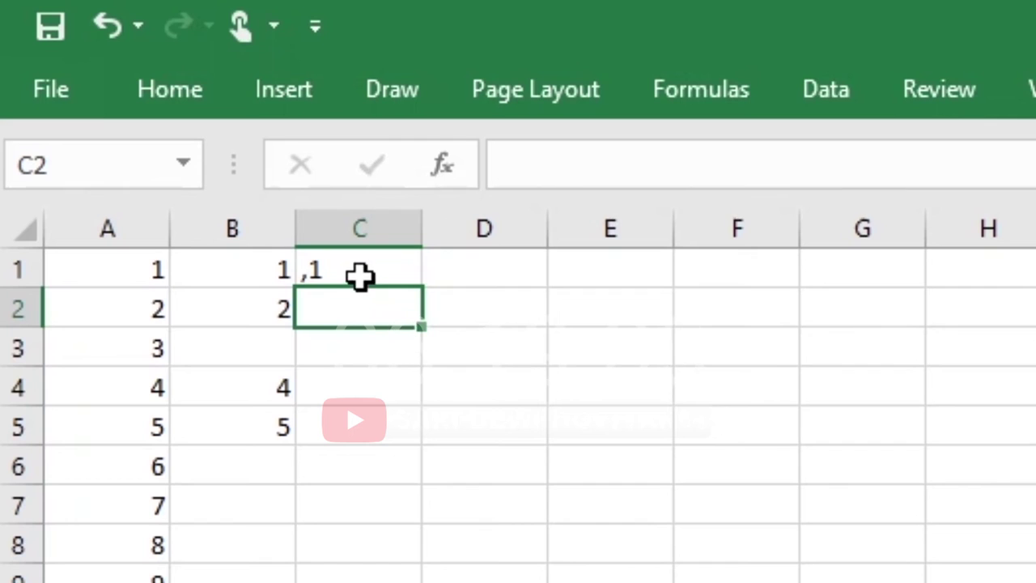
{"action": "left_click", "coordinate": [332, 271]}
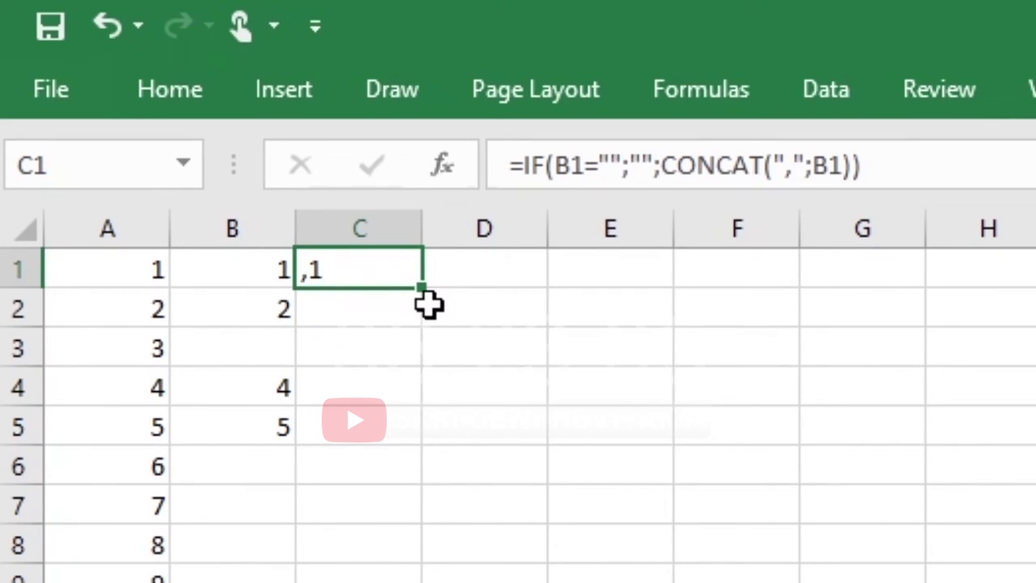
Start an IF formula in C2 with B2 as the cell in its logical test
{"action": "left_click", "coordinate": [370, 316]}
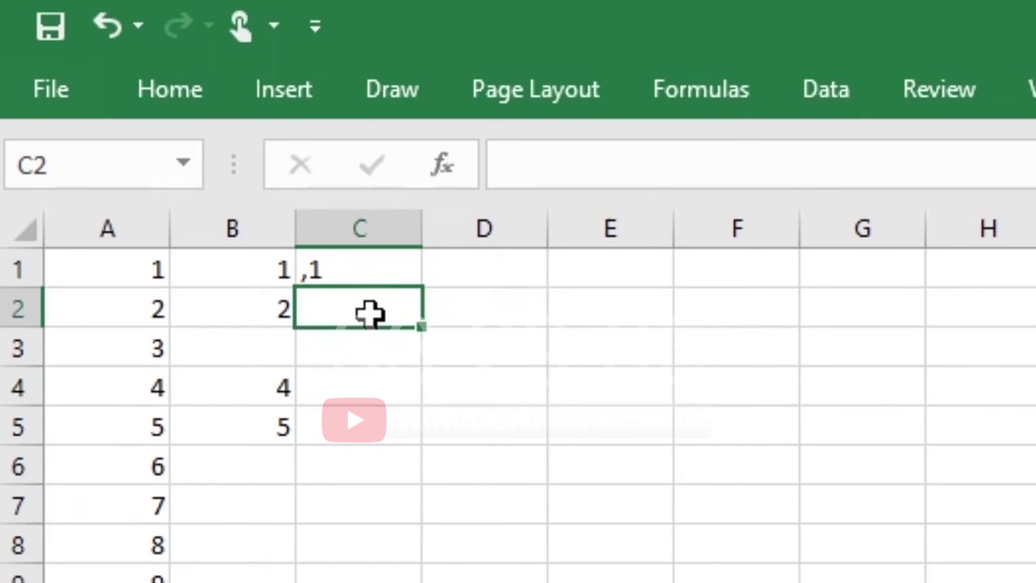
{"action": "type", "text": "=if("}
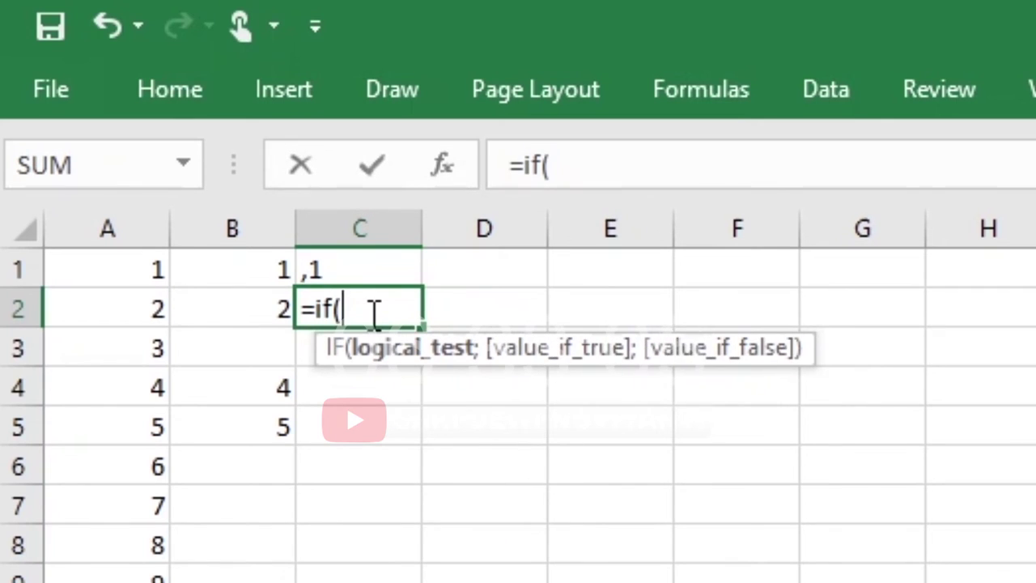
{"action": "left_click", "coordinate": [245, 308]}
{"action": "type", "text": "=\"\""}
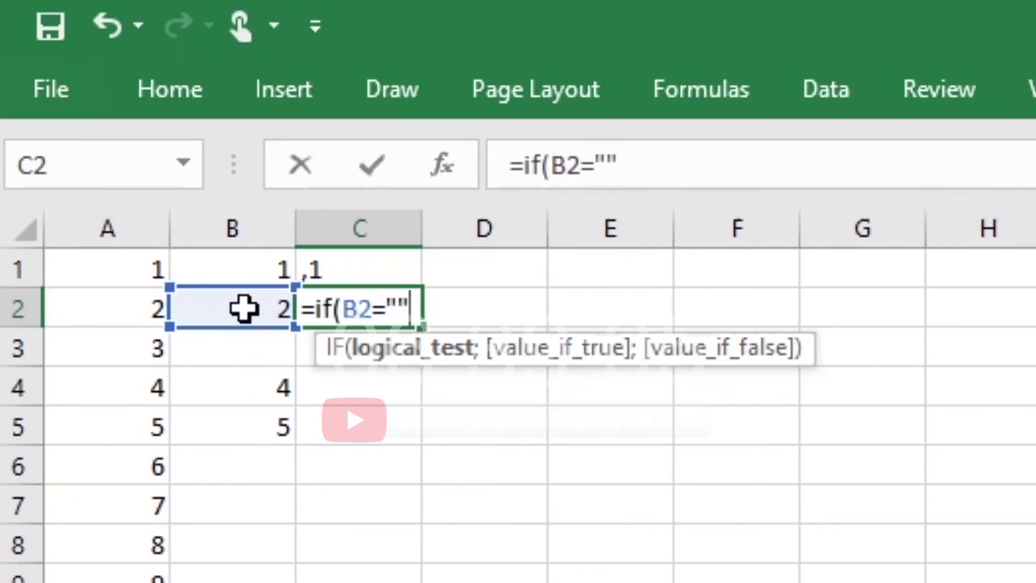
{"action": "type", "text": ";"}
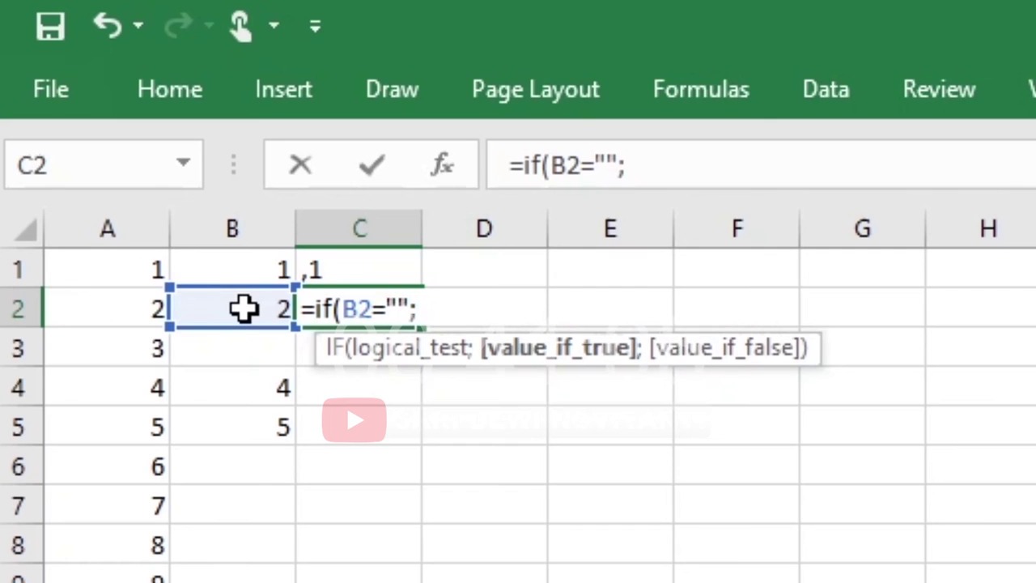
{"action": "type", "text": "c"}
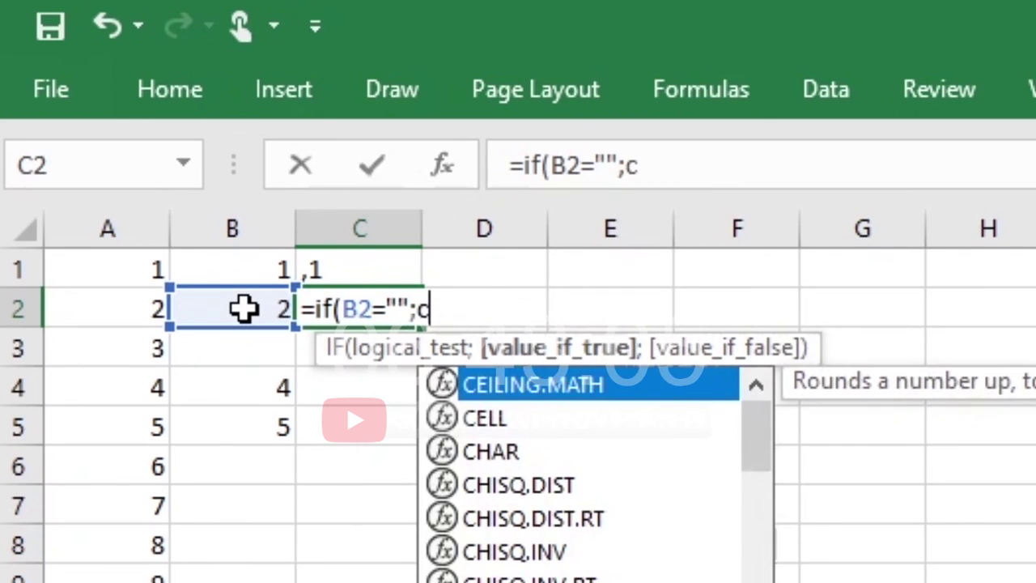
{"action": "key", "text": "BackSpace"}
{"action": "key", "text": "BackSpace"}
{"action": "key", "text": "BackSpace"}
{"action": "key", "text": "BackSpace"}
{"action": "key", "text": "BackSpace"}
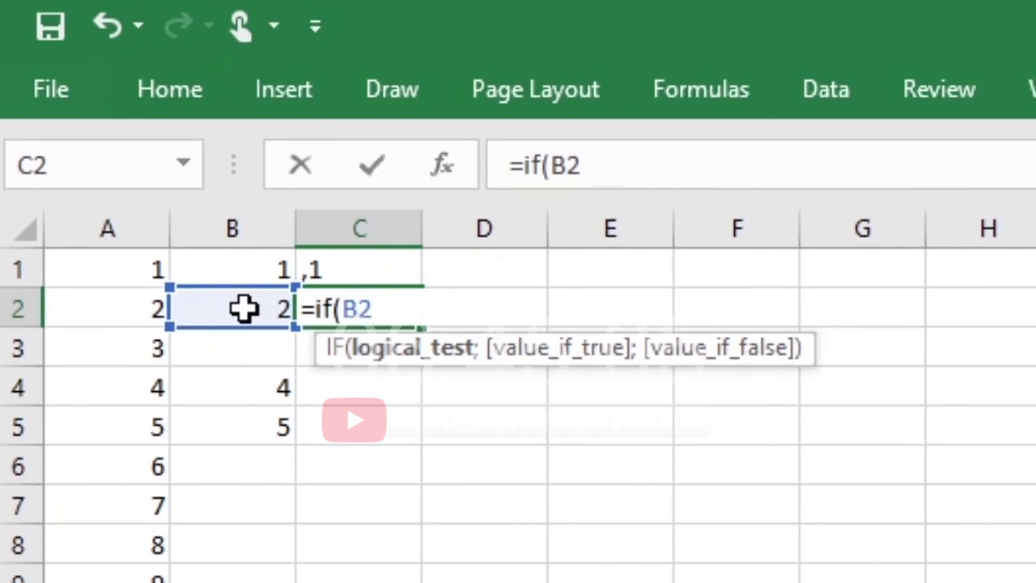
Complete the logical test in C2 as B2="" and set C1 as the value if true
{"action": "type", "text": "=\"\""}
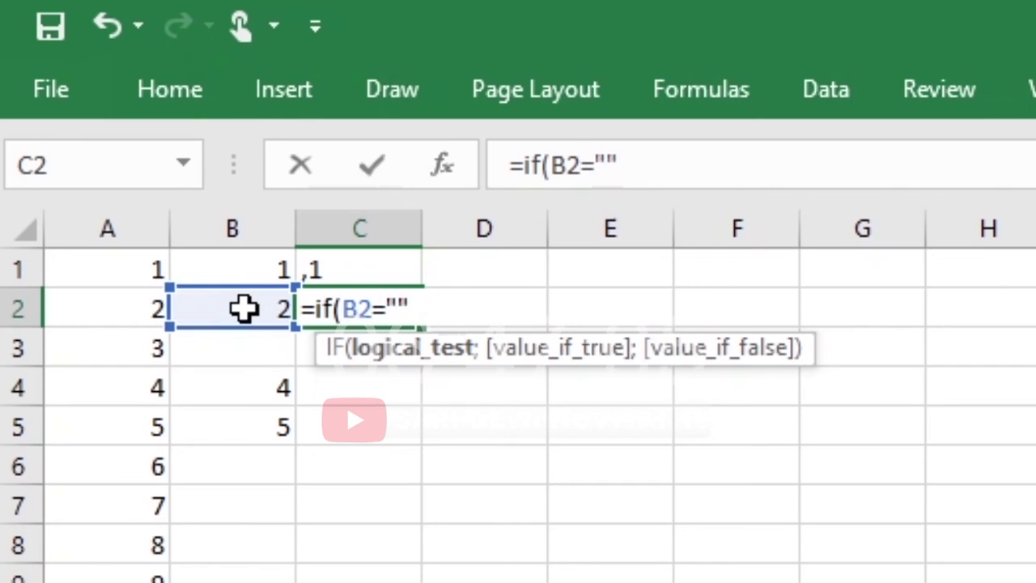
{"action": "type", "text": ";"}
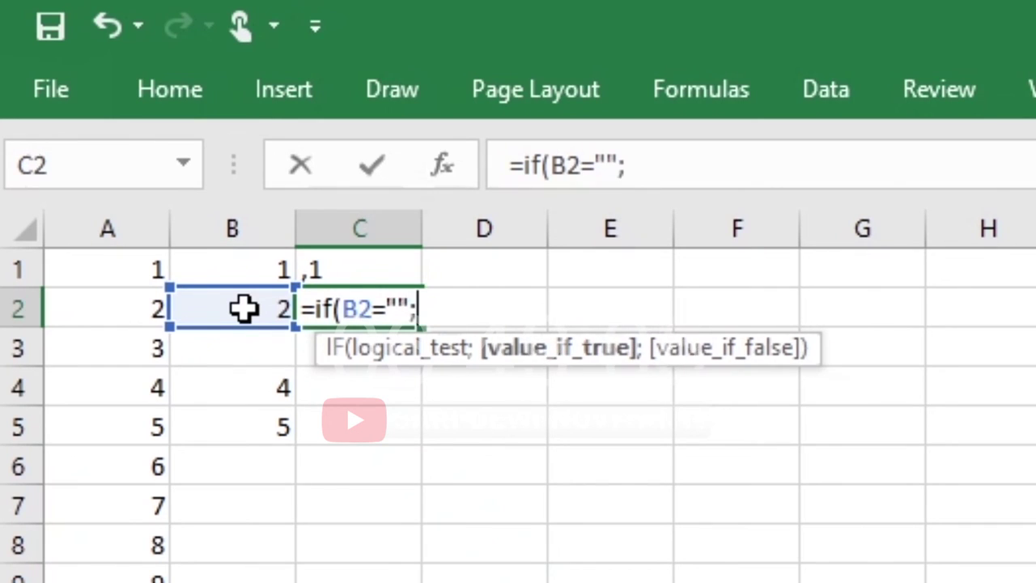
{"action": "left_click", "coordinate": [356, 270]}
{"action": "type", "text": ";"}
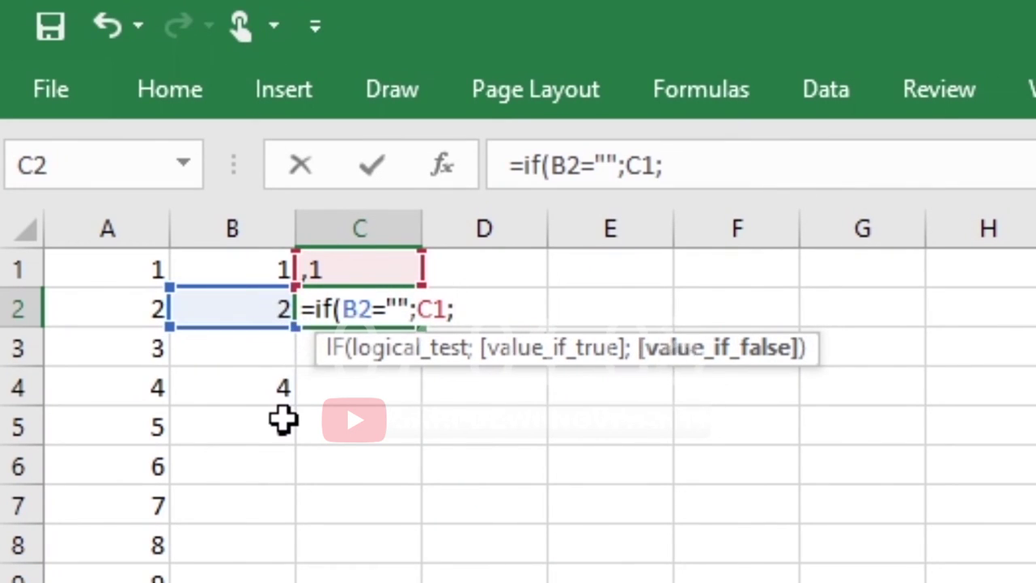
Complete the C2 formula with concat(C1;",";B2) as the value if false and commit it
{"action": "type", "text": "con"}
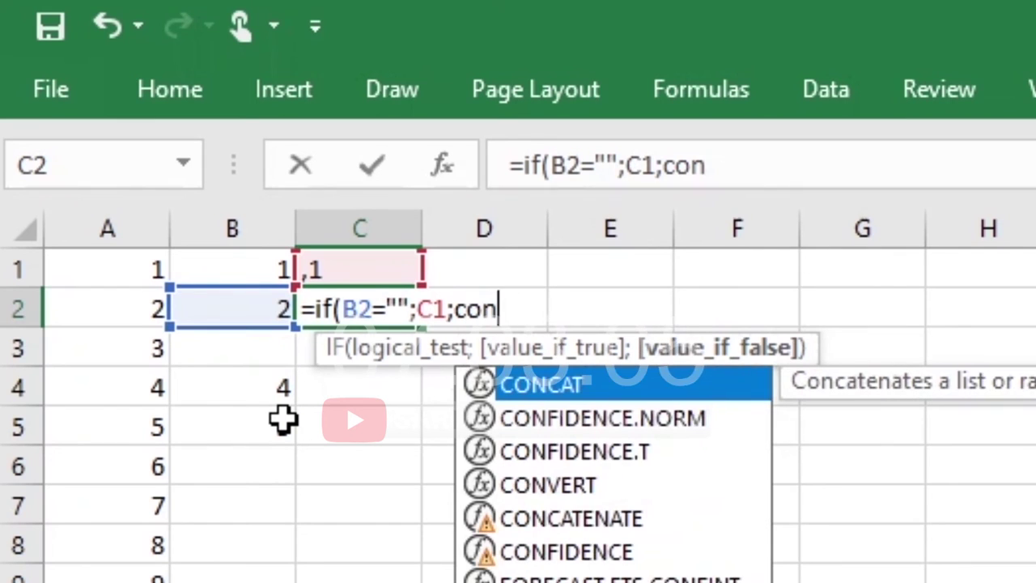
{"action": "type", "text": "cat("}
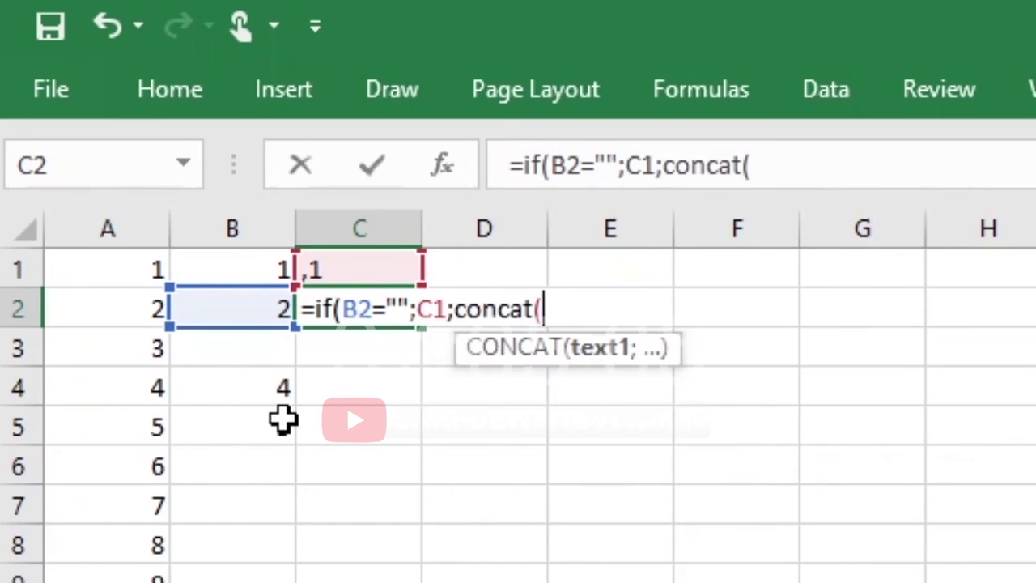
{"action": "left_click", "coordinate": [337, 269]}
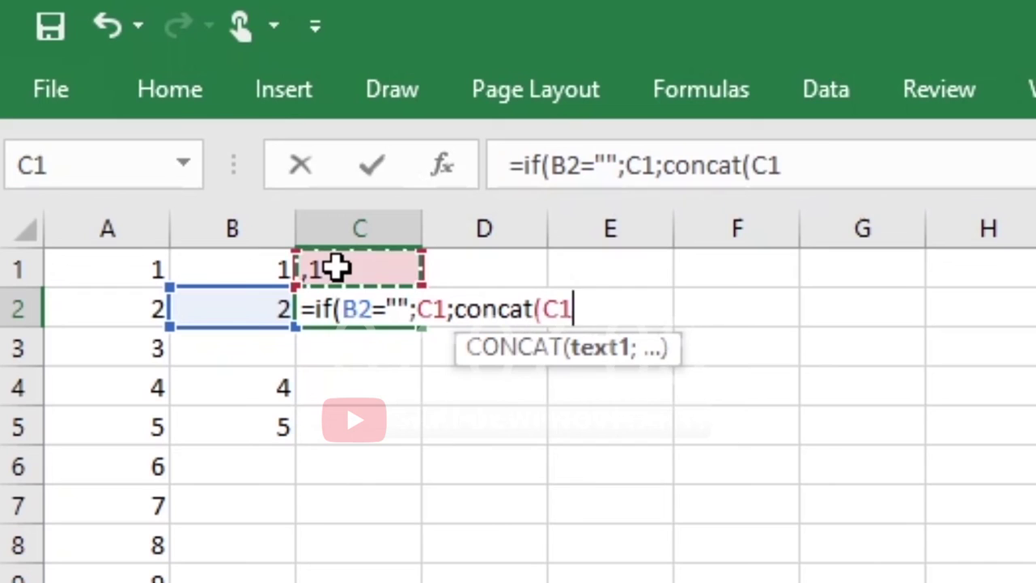
{"action": "type", "text": ";\""}
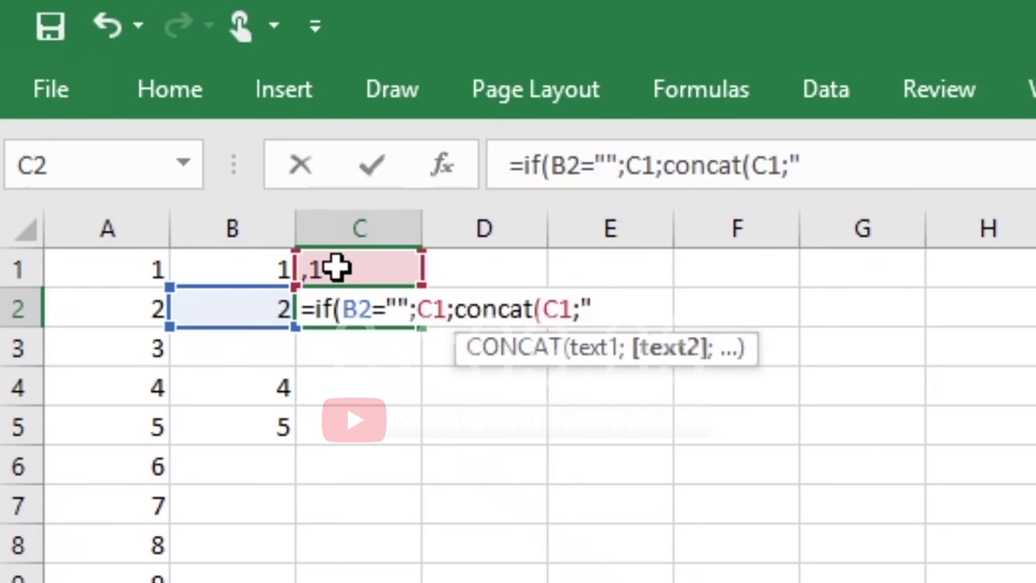
{"action": "type", "text": ",\";"}
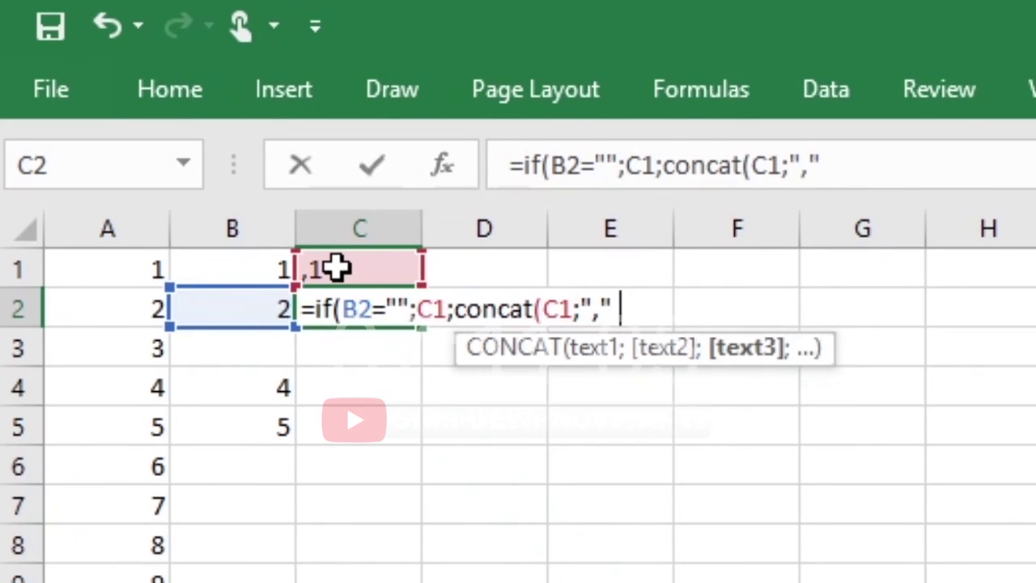
{"action": "left_click", "coordinate": [230, 313]}
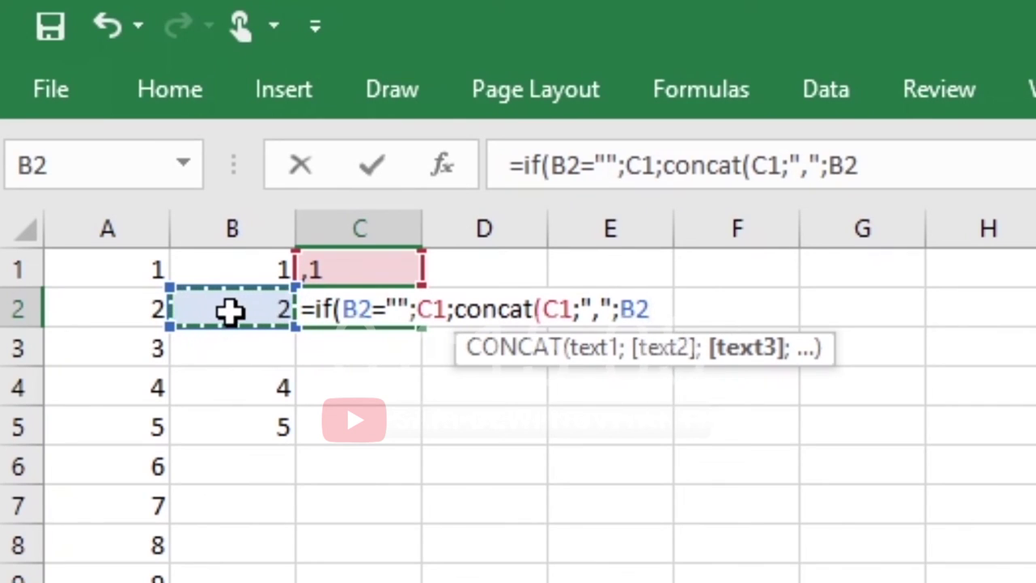
{"action": "type", "text": "))"}
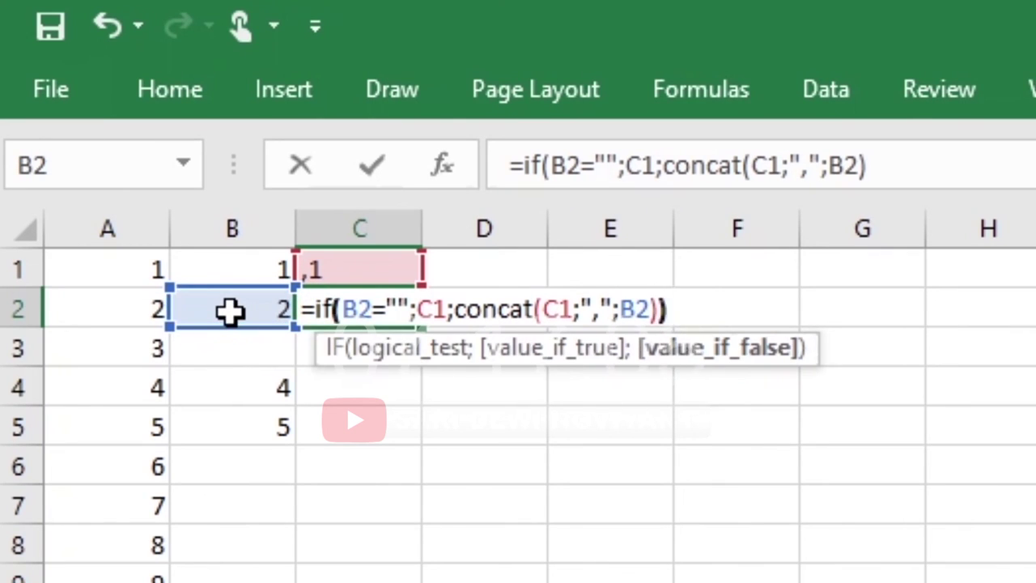
{"action": "key", "text": "Return"}
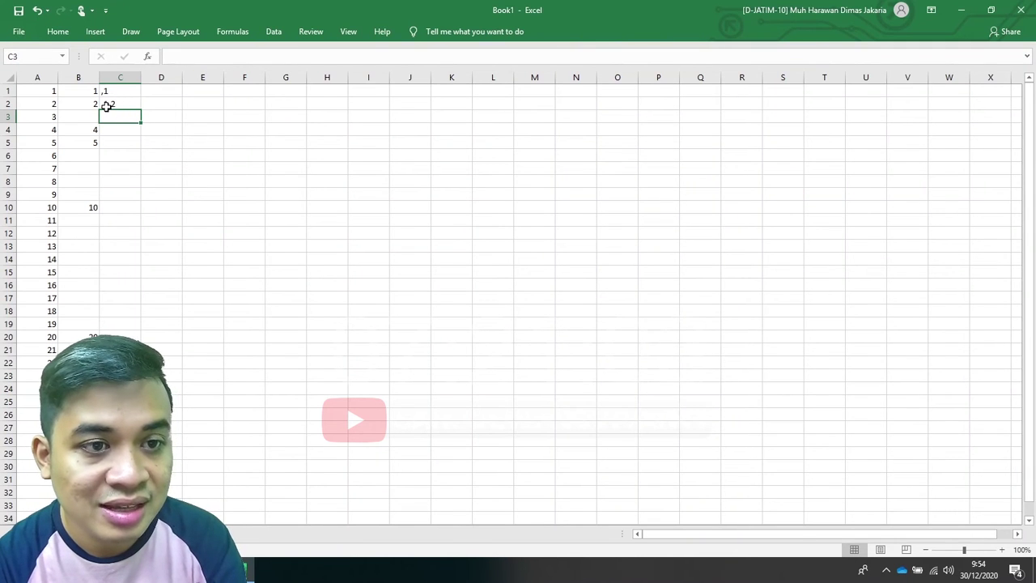
Fill the C2 formula down column C through C30 and check the last cell
{"action": "left_click", "coordinate": [128, 104]}
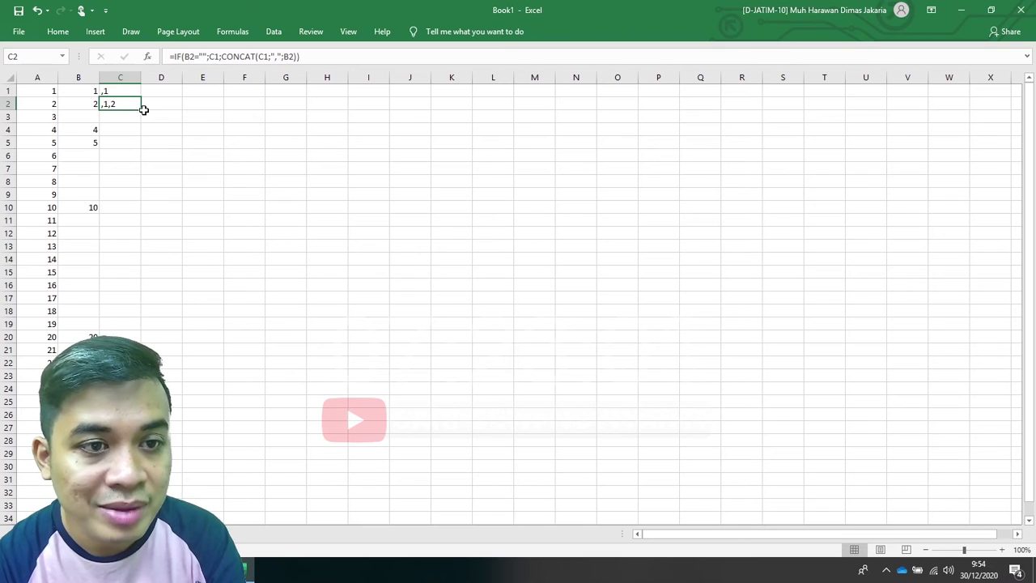
{"action": "left_click", "coordinate": [86, 121]}
{"action": "left_click", "coordinate": [124, 107]}
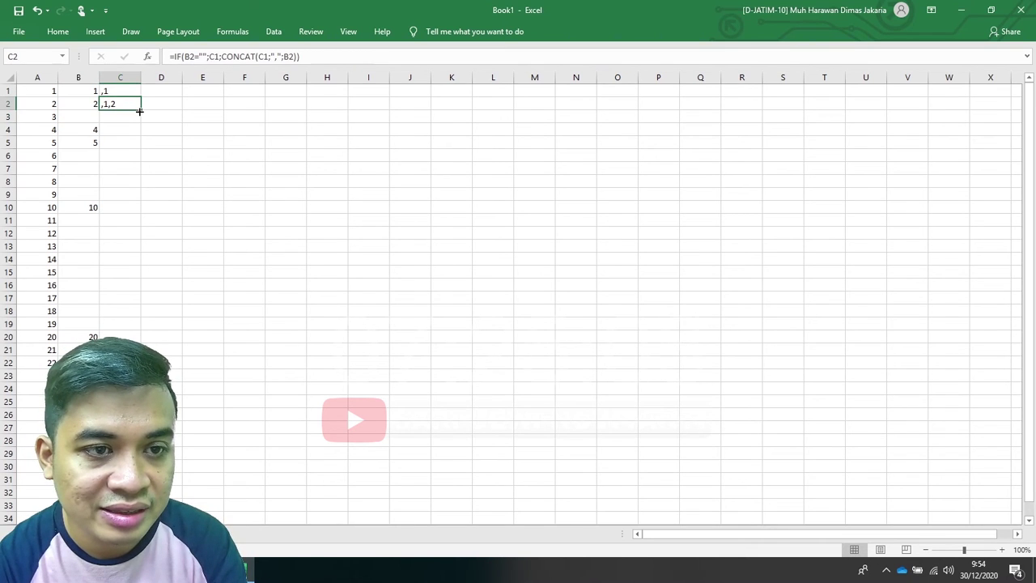
{"action": "left_click_drag", "start_coordinate": [139, 111], "coordinate": [139, 122]}
{"action": "left_click", "coordinate": [122, 118]}
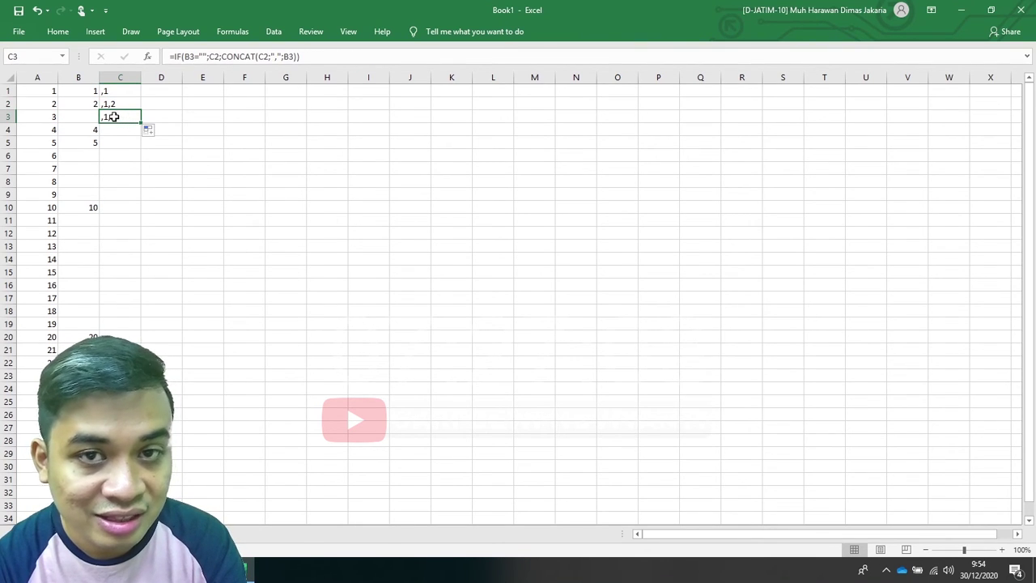
{"action": "left_click_drag", "start_coordinate": [140, 124], "coordinate": [144, 350]}
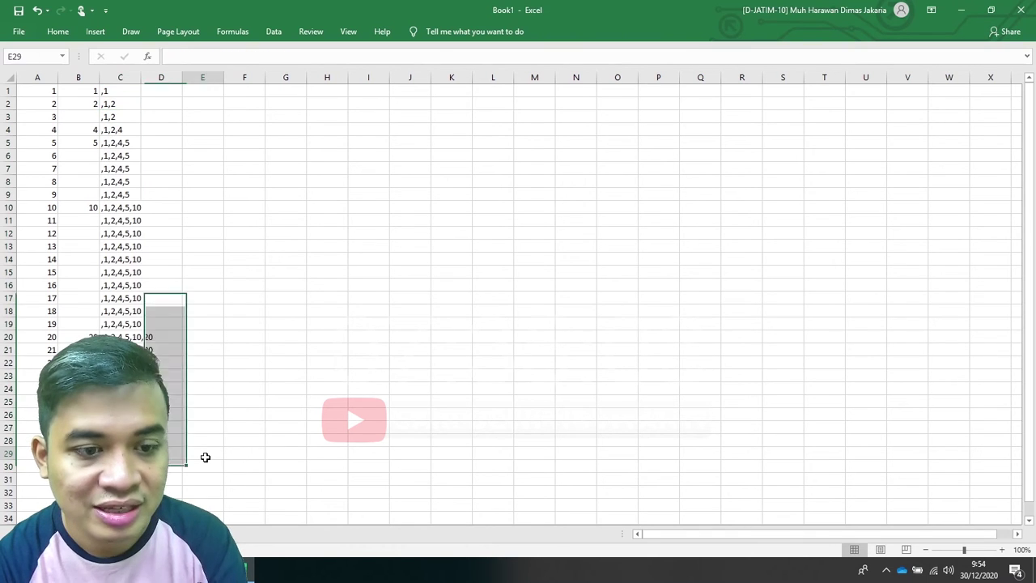
{"action": "left_click", "coordinate": [206, 455]}
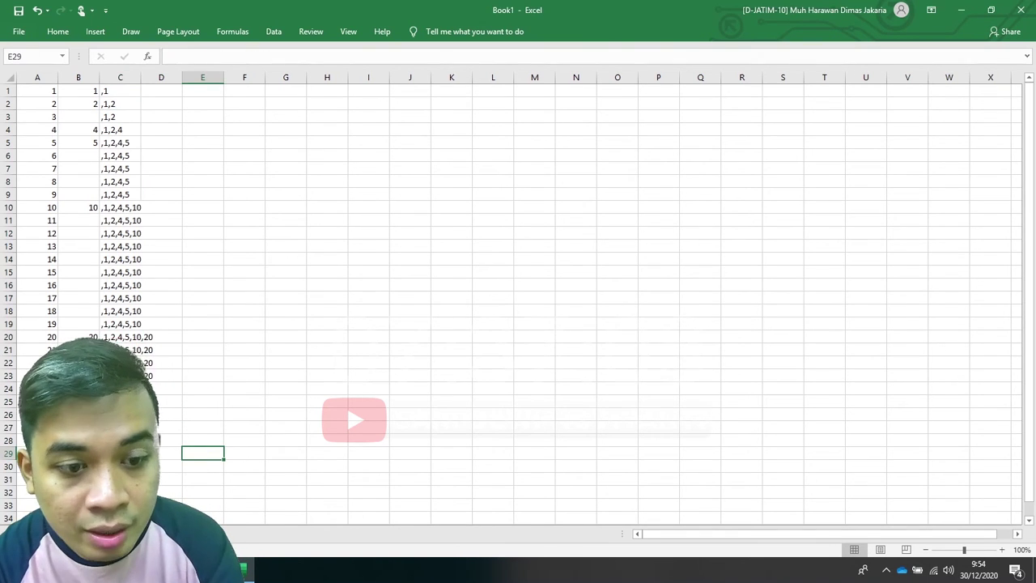
{"action": "left_click", "coordinate": [120, 466]}
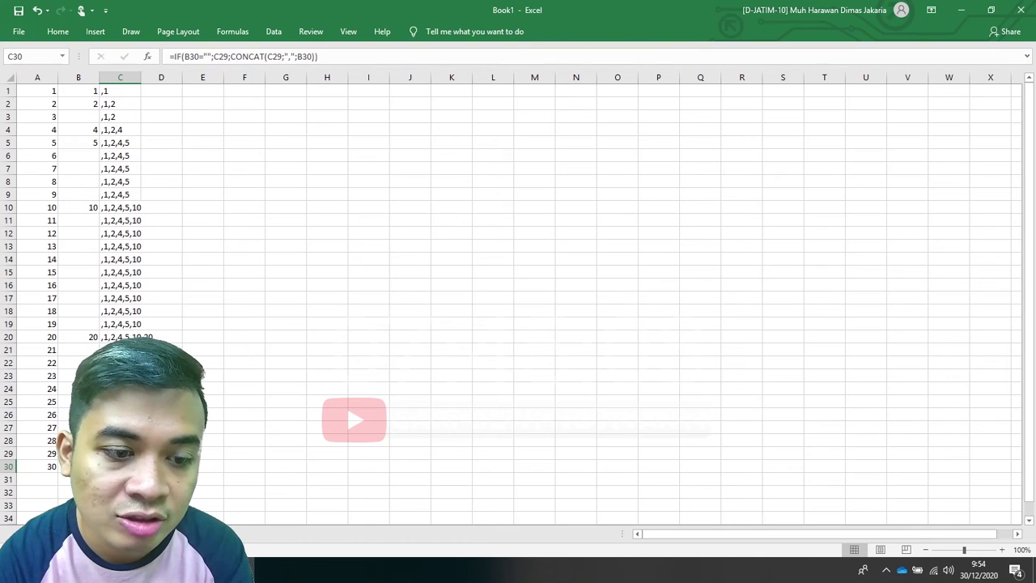
Link the merged result cell C5 on Sheet1 to the final factor list with =Sheet2!C30
{"action": "left_click", "coordinate": [203, 466]}
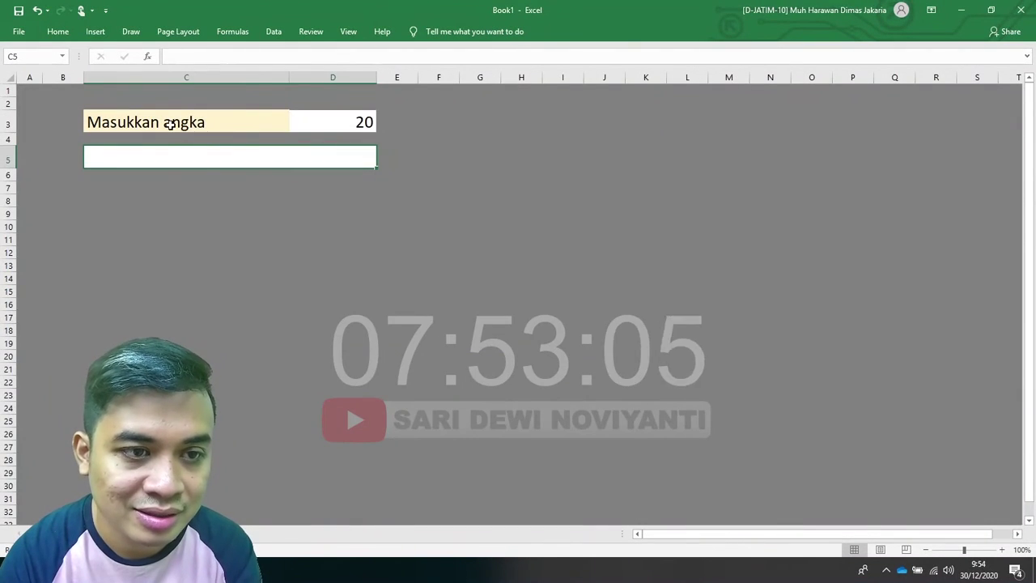
{"action": "type", "text": "=Sheet2!C30"}
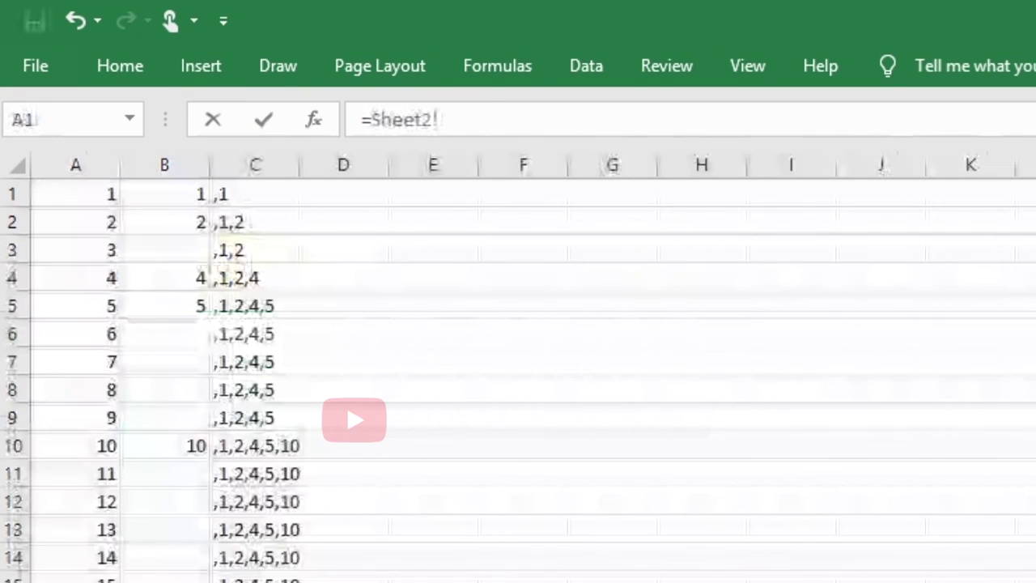
{"action": "key", "text": "Return"}
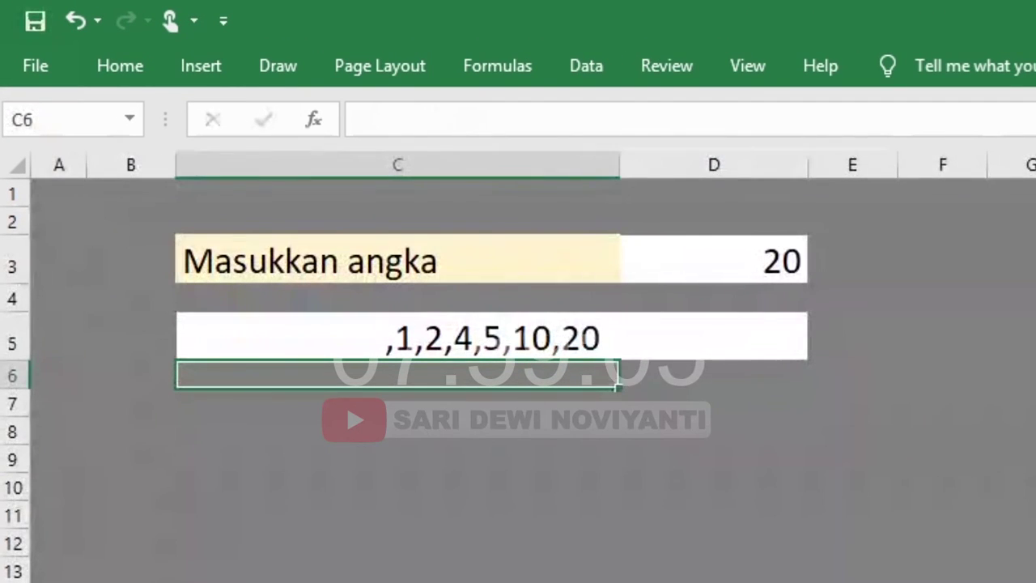
Wrap the Sheet2!C30 reference in C5 in a MID function with 2 as the start number
{"action": "left_click", "coordinate": [404, 338]}
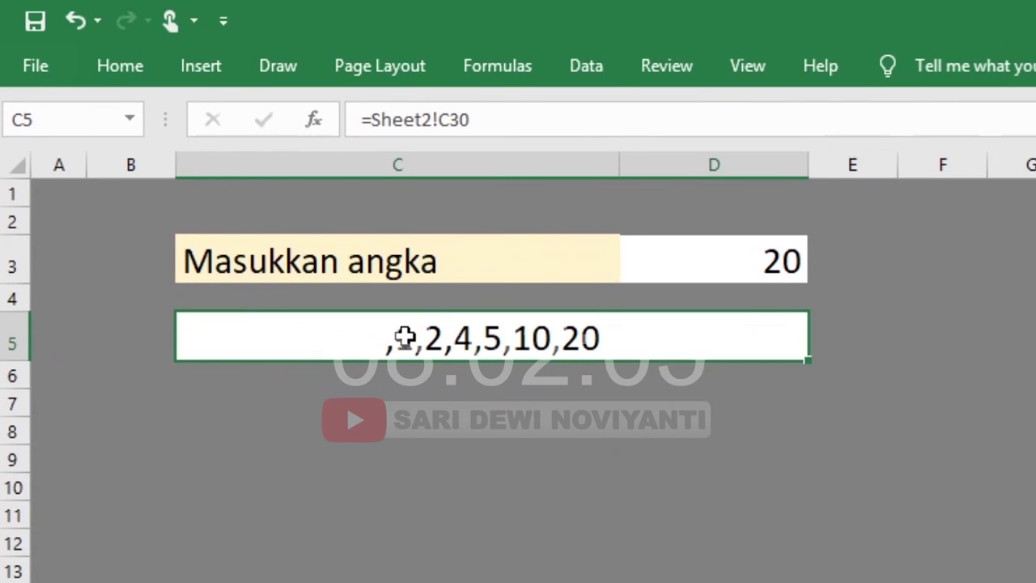
{"action": "left_click", "coordinate": [372, 122]}
{"action": "type", "text": "mid("}
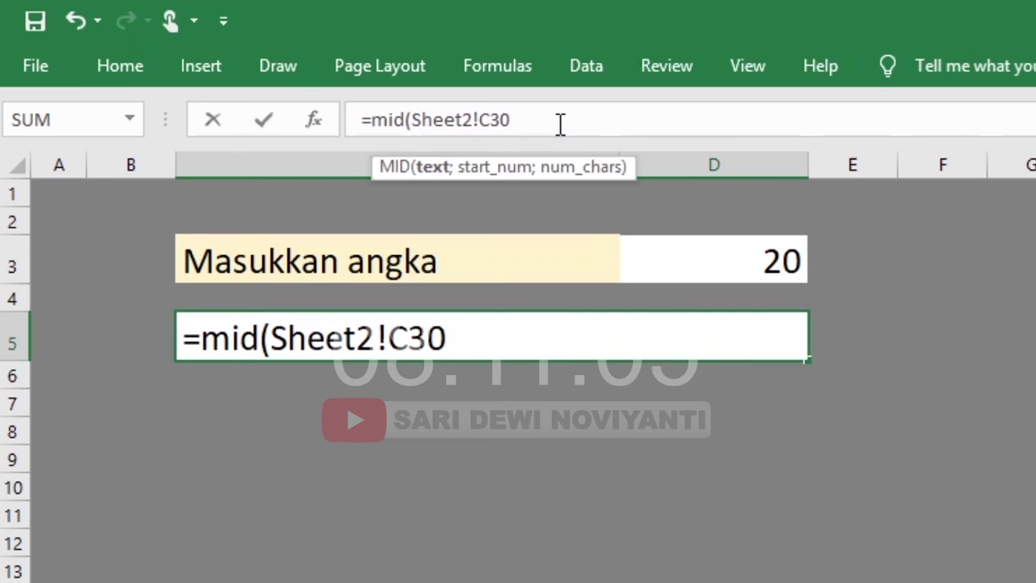
{"action": "type", "text": ";"}
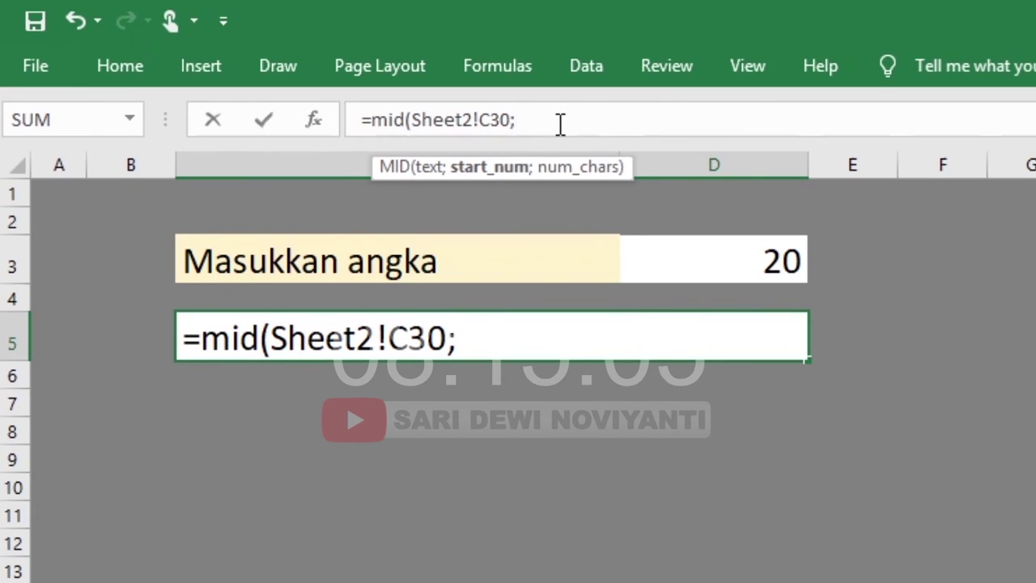
{"action": "type", "text": "2;"}
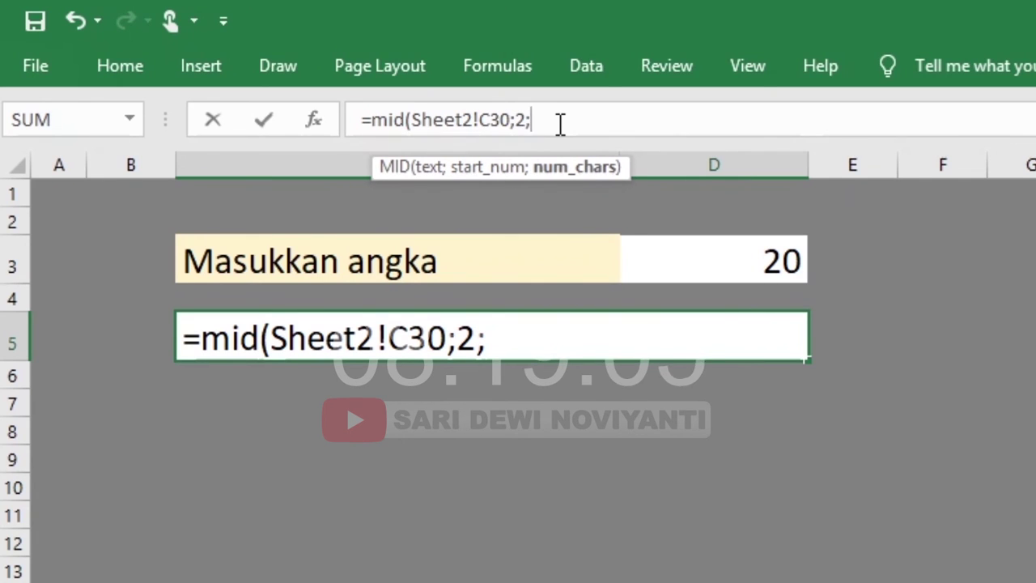
Set the MID character count in C5 to len(Sheet2!C30)-1, reusing the copied reference, and commit the formula
{"action": "type", "text": "len"}
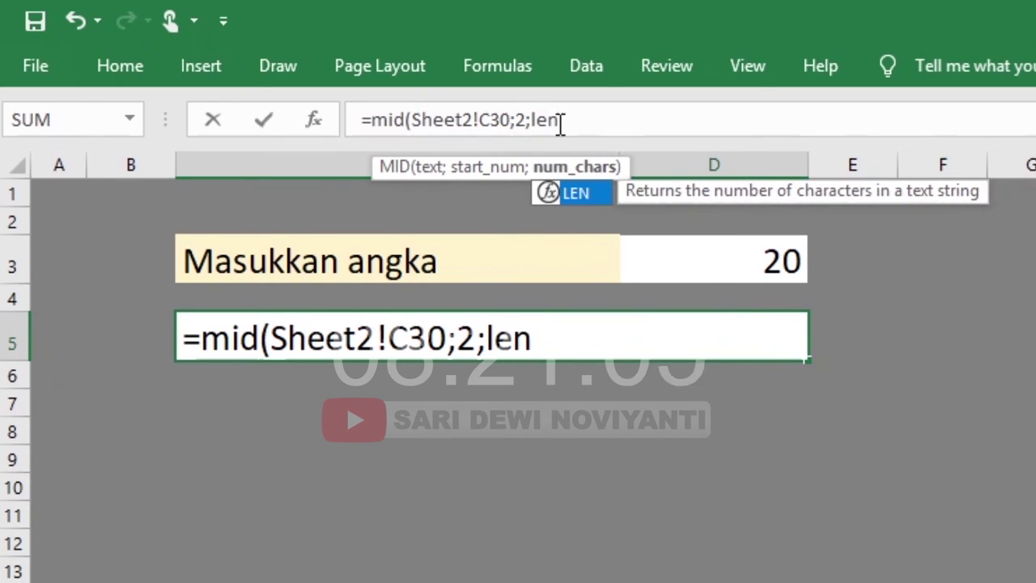
{"action": "type", "text": "("}
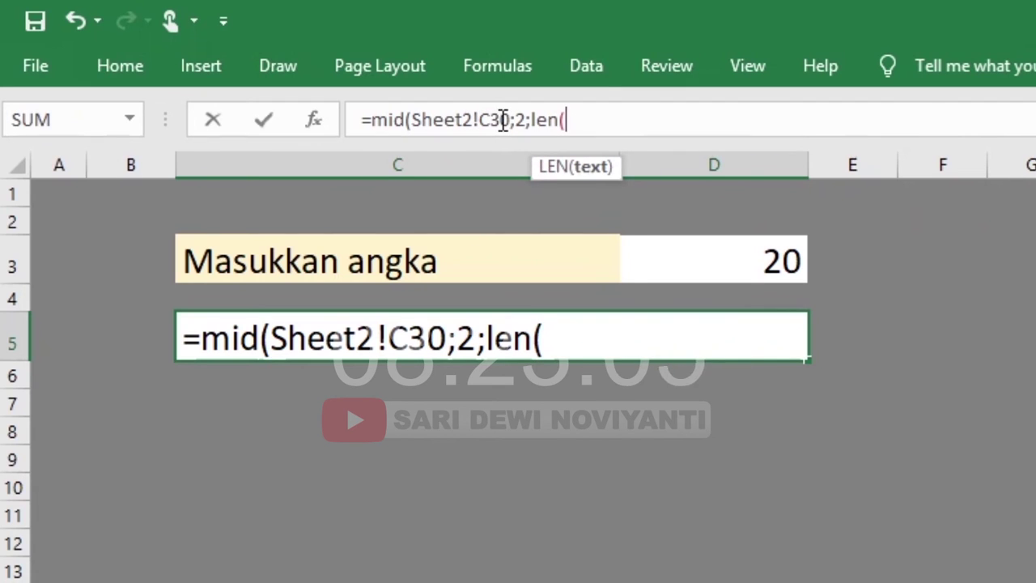
{"action": "left_click_drag", "start_coordinate": [509, 119], "coordinate": [417, 120]}
{"action": "key", "text": "ctrl+c"}
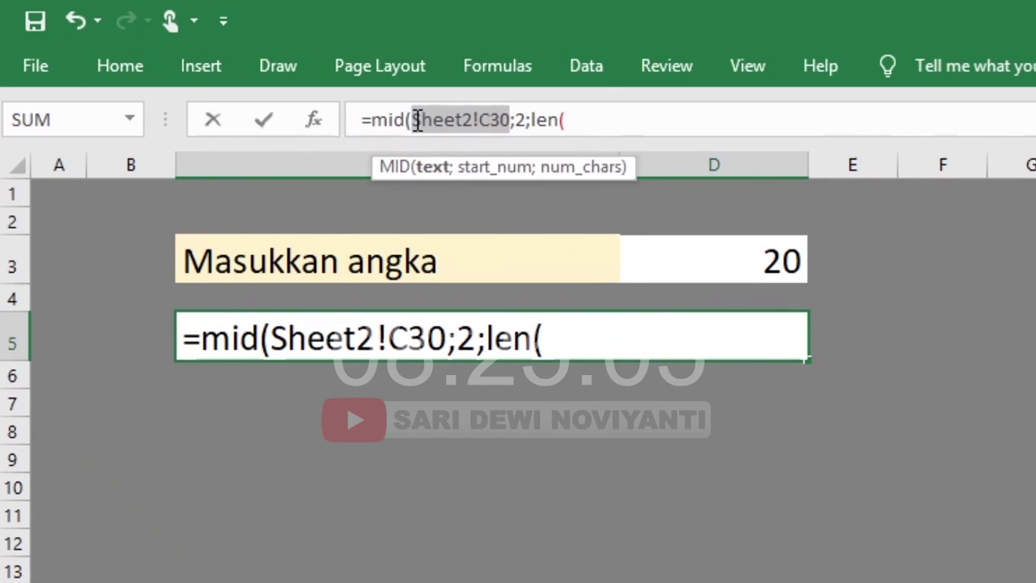
{"action": "left_click", "coordinate": [586, 121]}
{"action": "key", "text": "ctrl+v"}
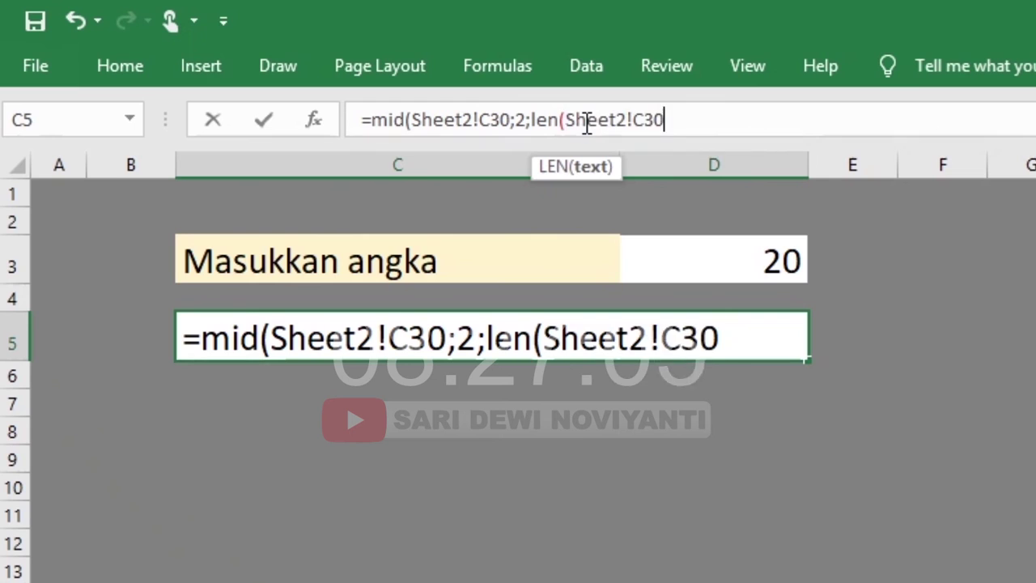
{"action": "type", "text": ")-1"}
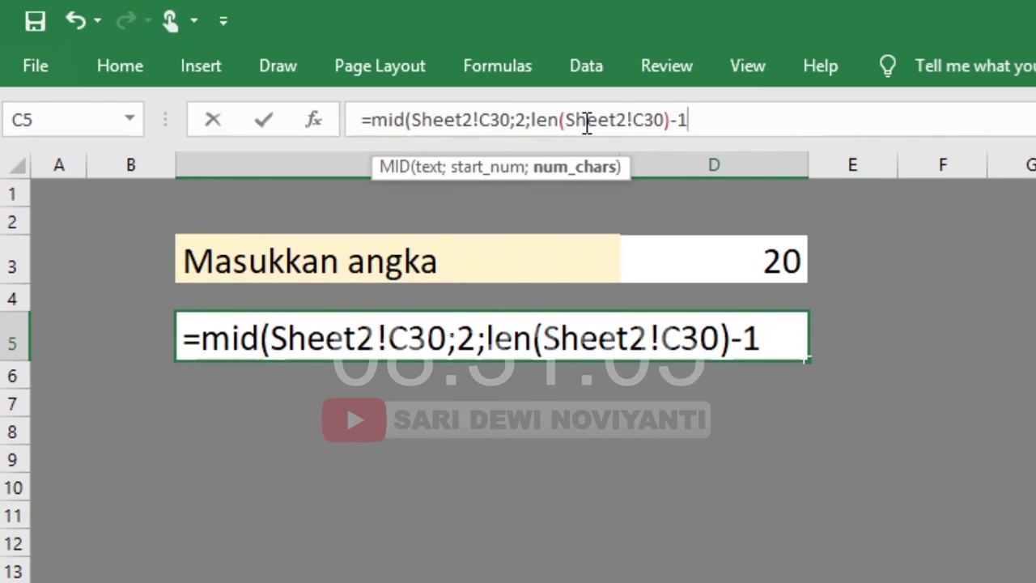
{"action": "type", "text": ")"}
{"action": "key", "text": "Return"}
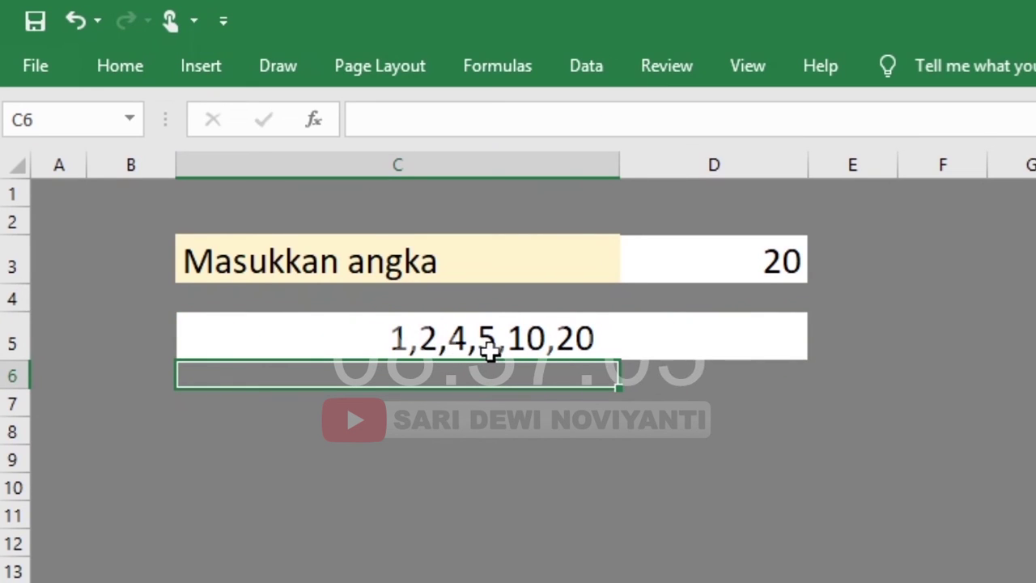
Wrap the MID formula in C5 in concat with the leading text "faktornya adalah " and commit it
{"action": "left_click", "coordinate": [580, 346]}
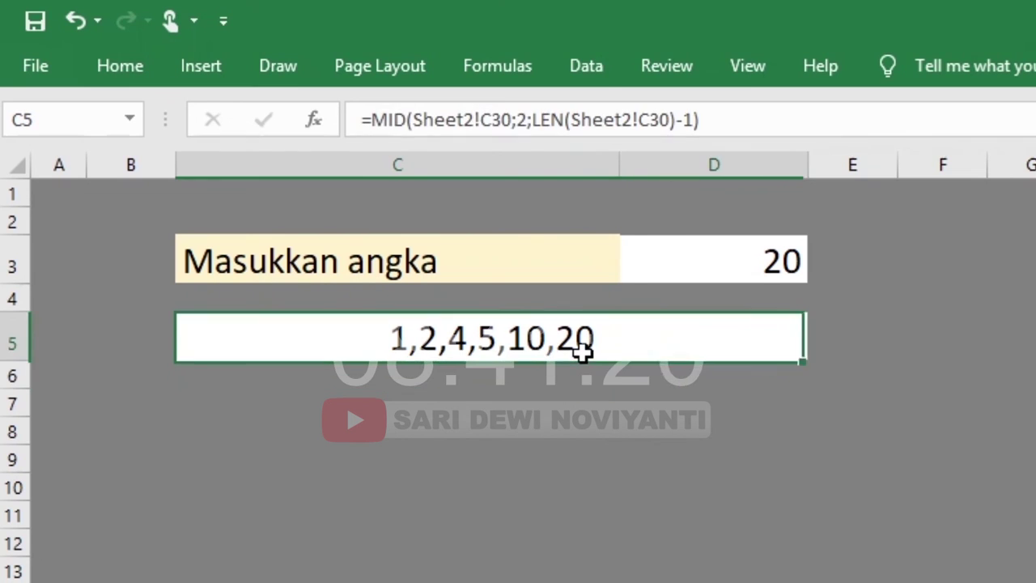
{"action": "left_click", "coordinate": [377, 121]}
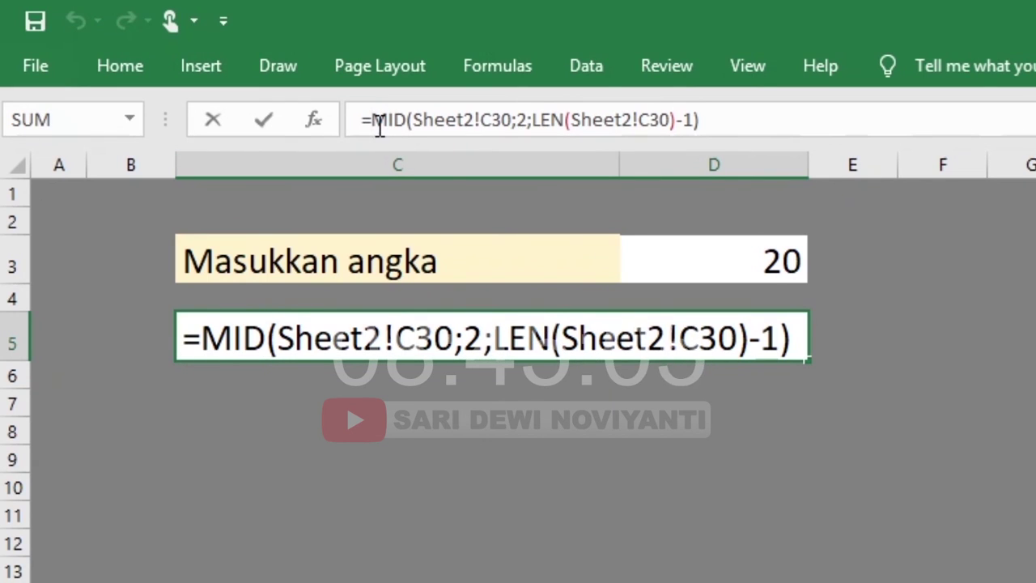
{"action": "type", "text": "concat"}
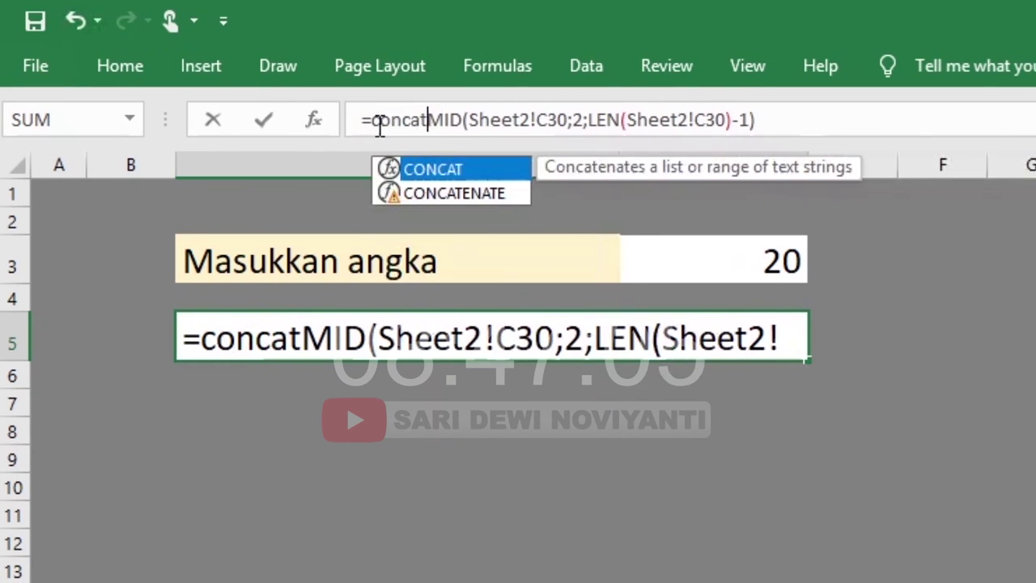
{"action": "type", "text": "(\""}
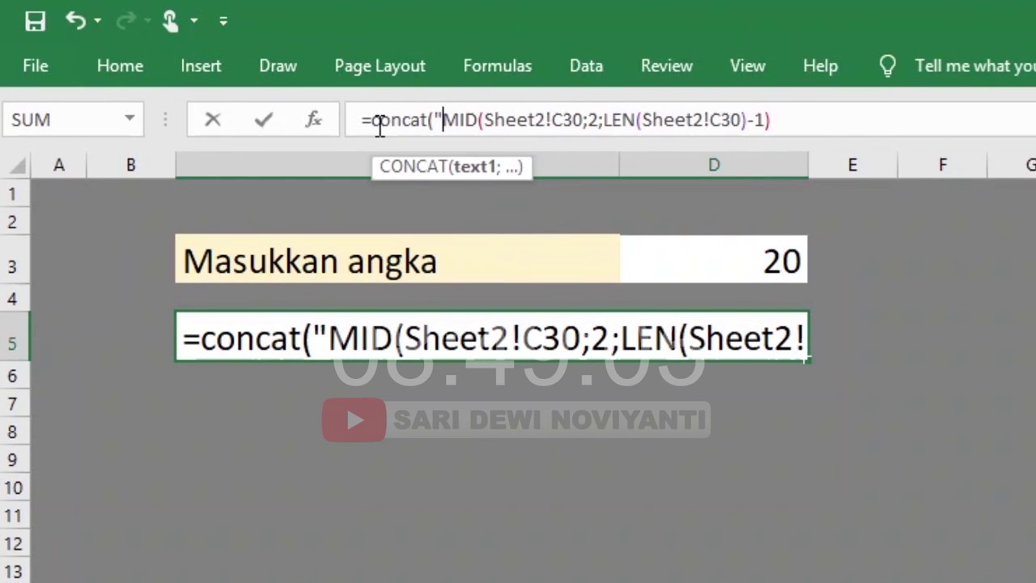
{"action": "type", "text": "faktor"}
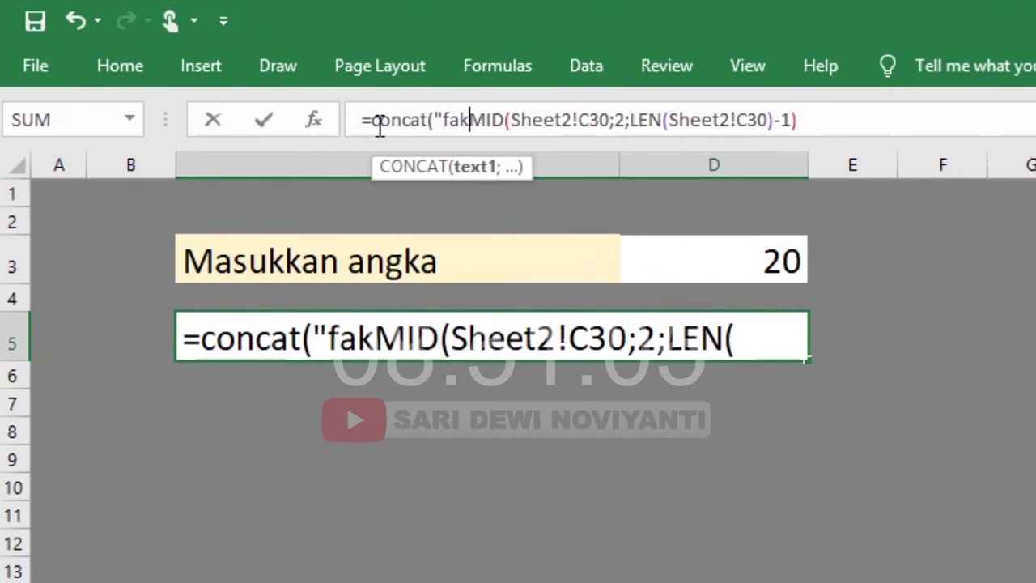
{"action": "type", "text": "nya adalah"}
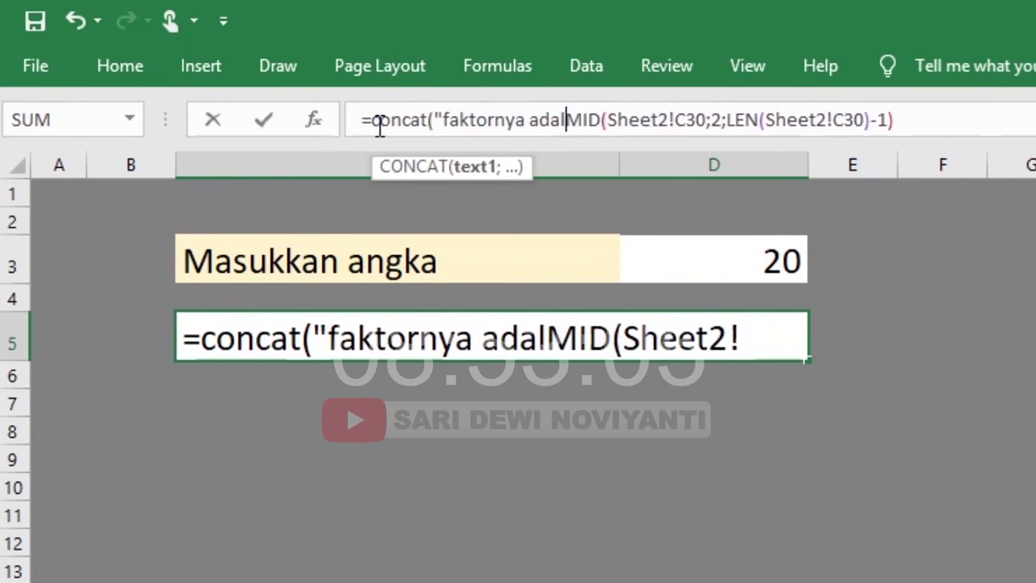
{"action": "type", "text": " \""}
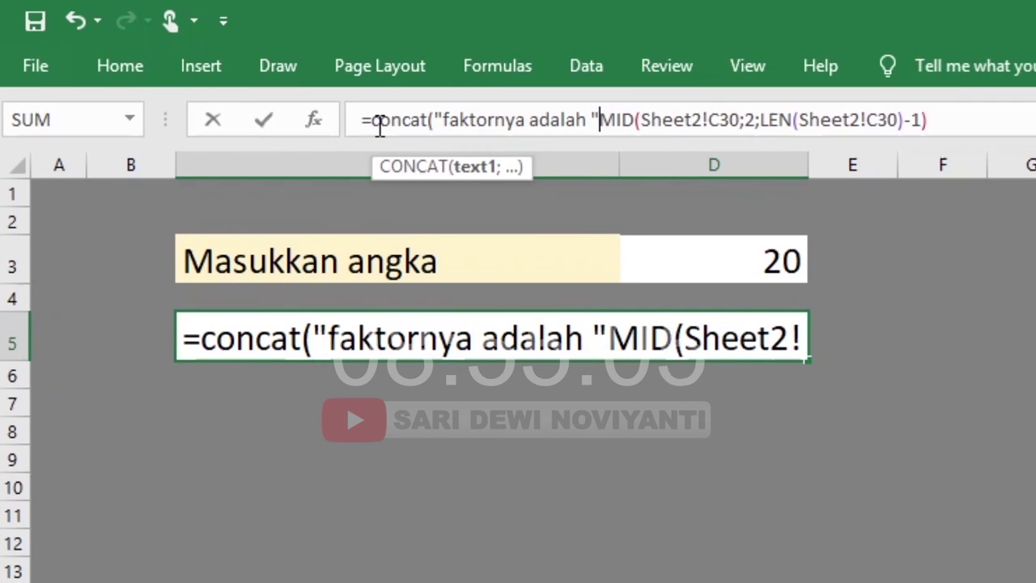
{"action": "type", "text": ";"}
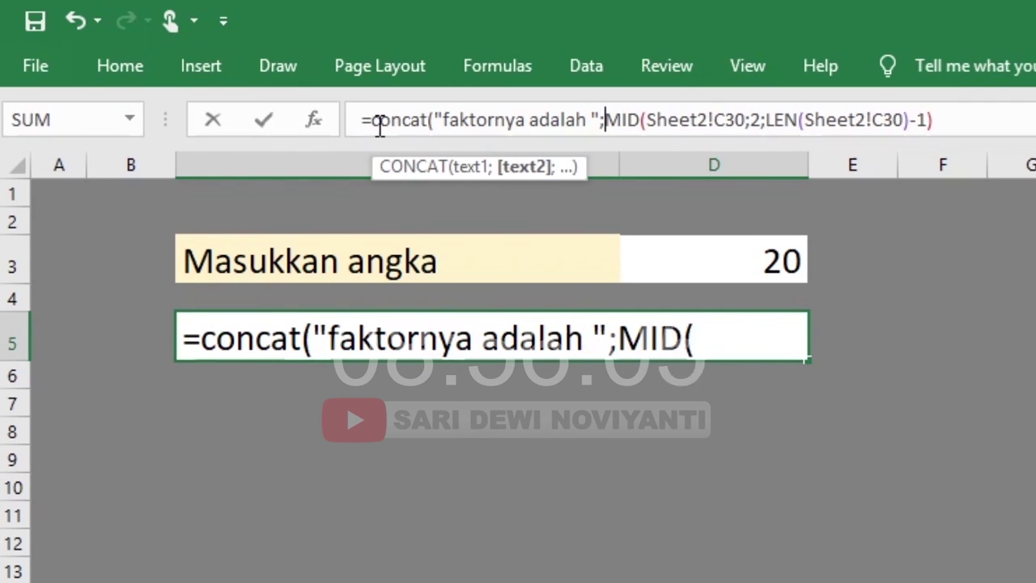
{"action": "left_click", "coordinate": [1002, 127]}
{"action": "type", "text": ")"}
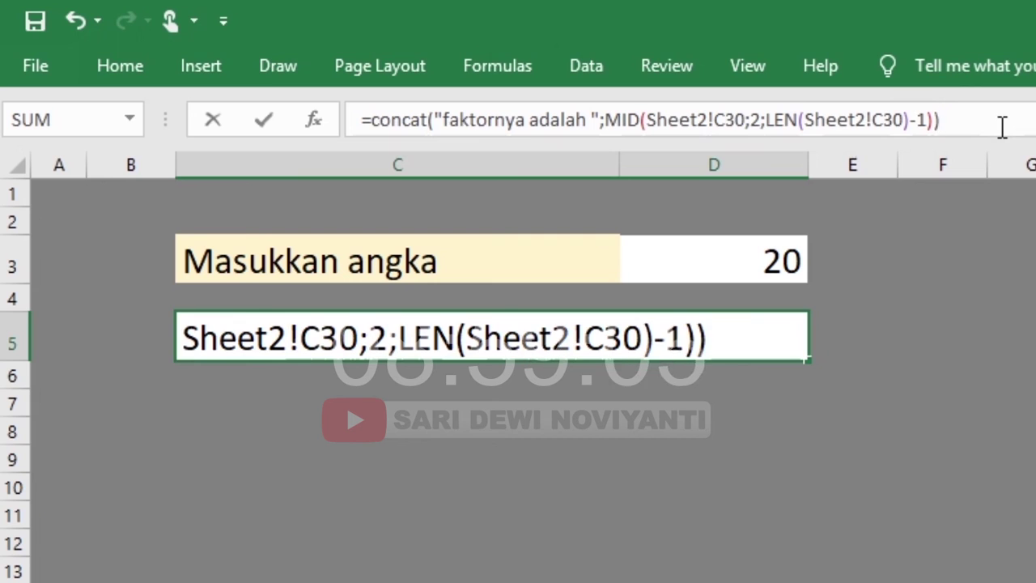
{"action": "key", "text": "Return"}
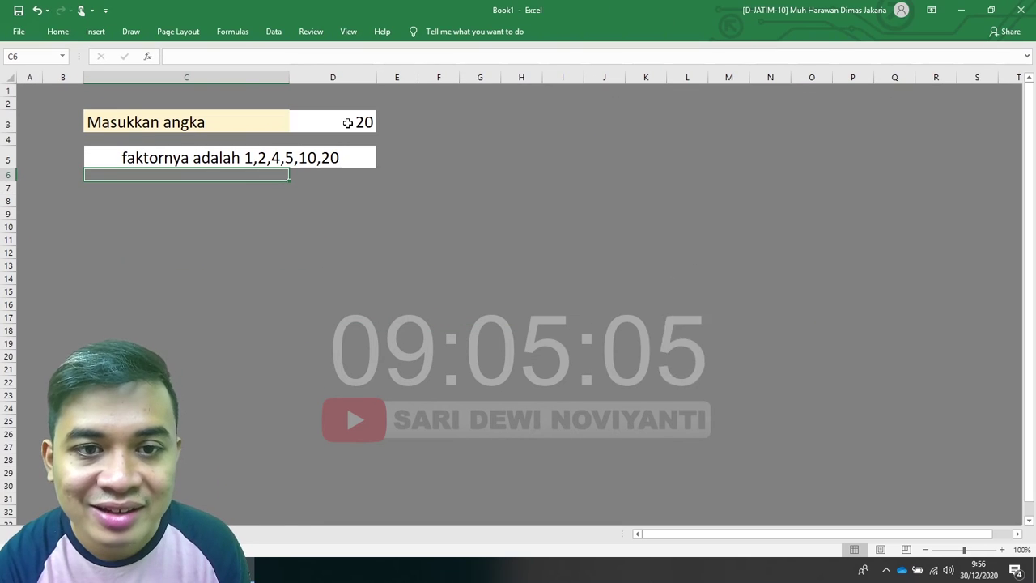
Test the form by entering 15 and then 35 as the input number in D3
{"action": "left_click", "coordinate": [748, 261]}
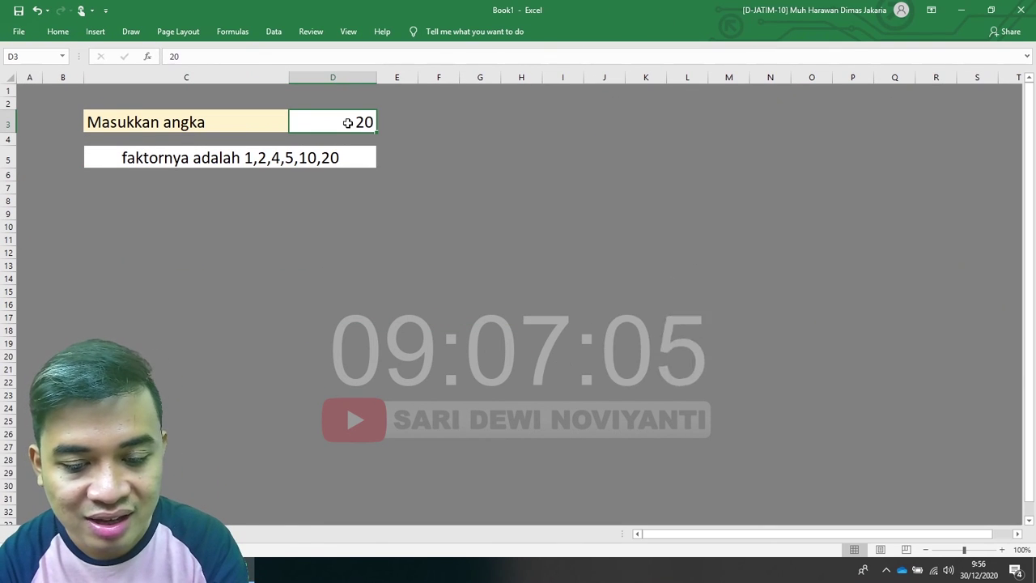
{"action": "type", "text": "15"}
{"action": "key", "text": "Return"}
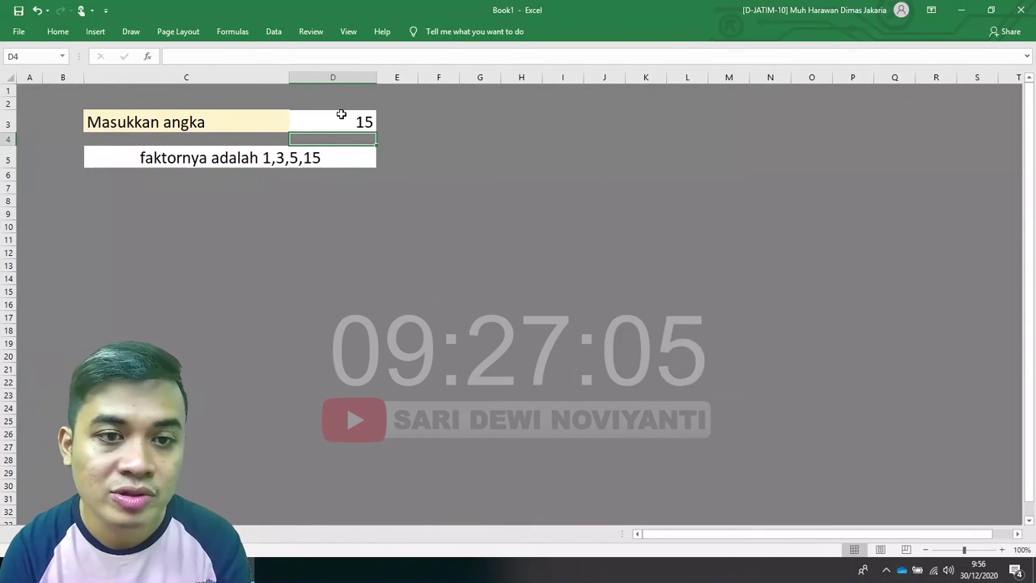
{"action": "left_click", "coordinate": [342, 114]}
{"action": "type", "text": "35"}
{"action": "key", "text": "Return"}
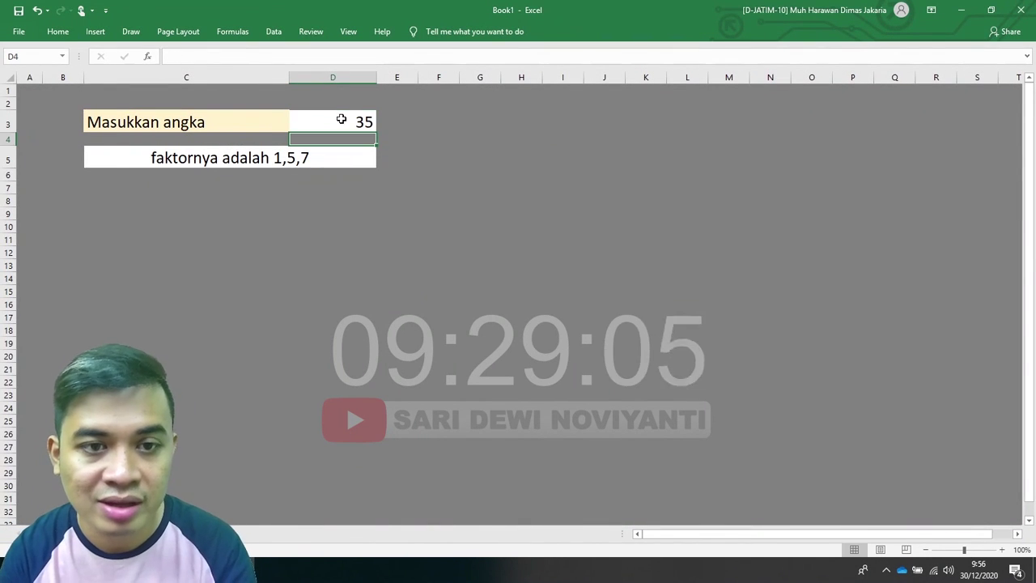